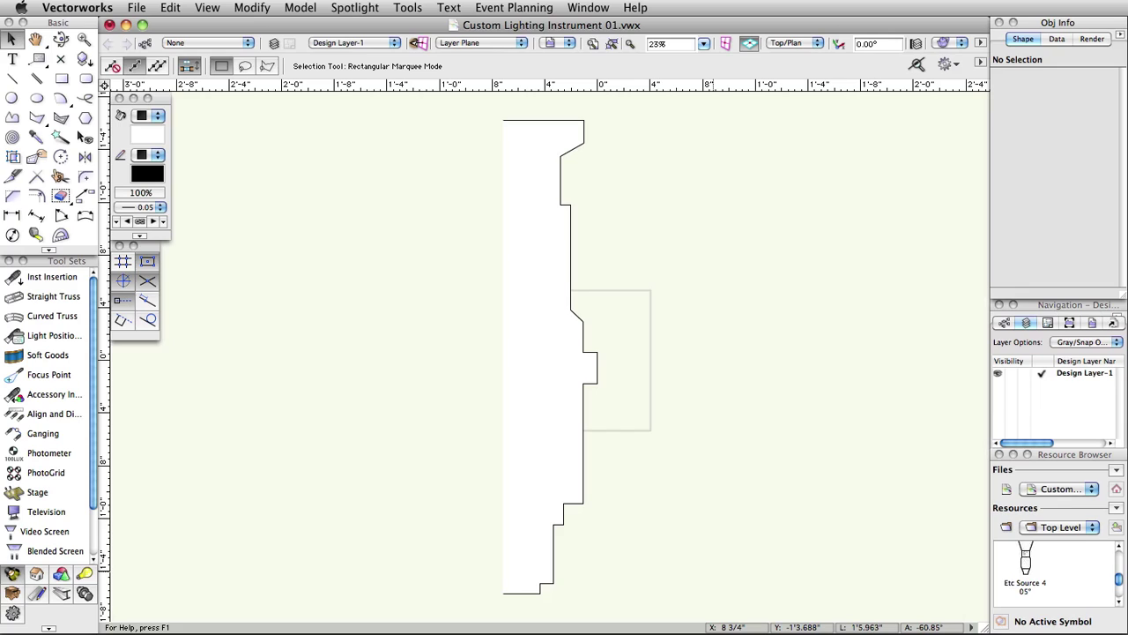
# Duplicate the half-profile to the right, then mirror the original along its left edge.
pyautogui.moveTo(582, 442); pyautogui.dragTo(922, 443)
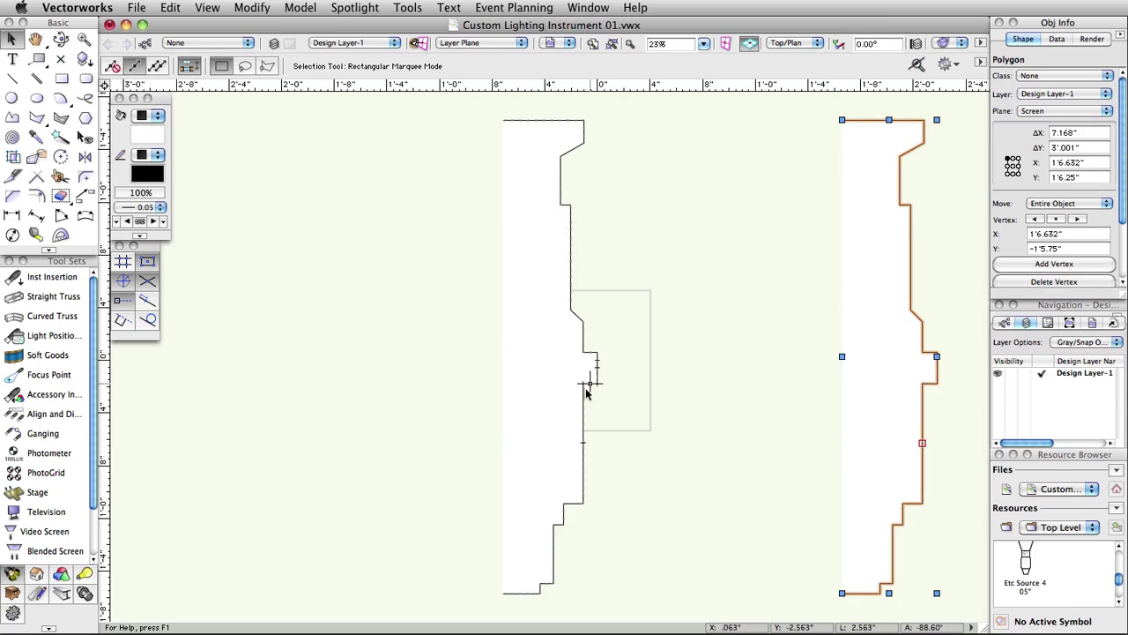
pyautogui.click(587, 383)
pyautogui.click(84, 156)
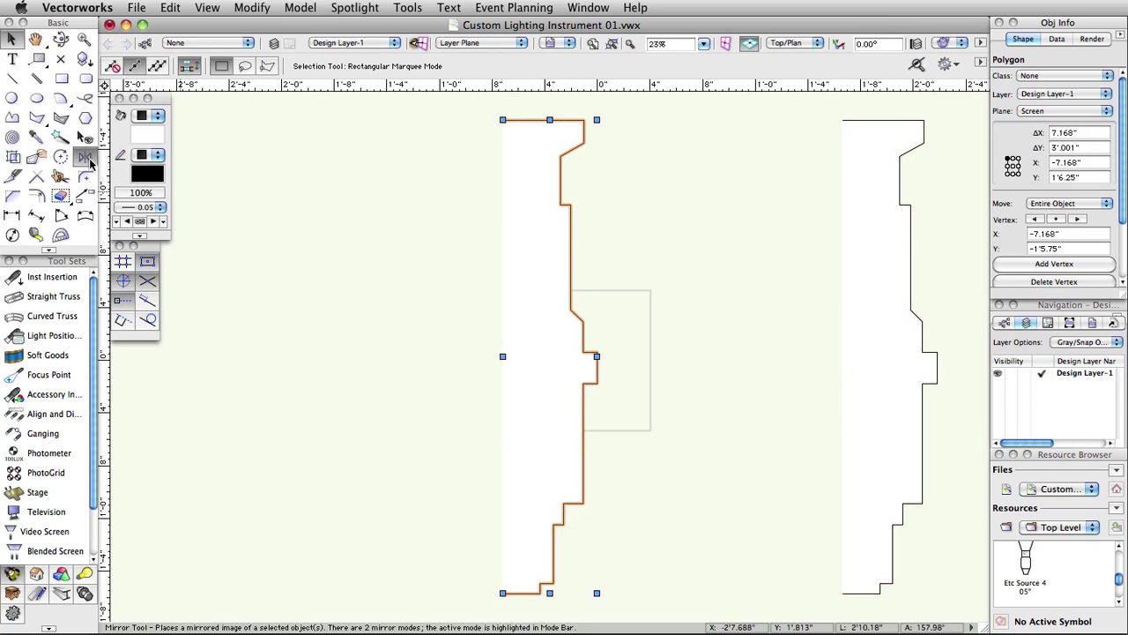
pyautogui.click(503, 119)
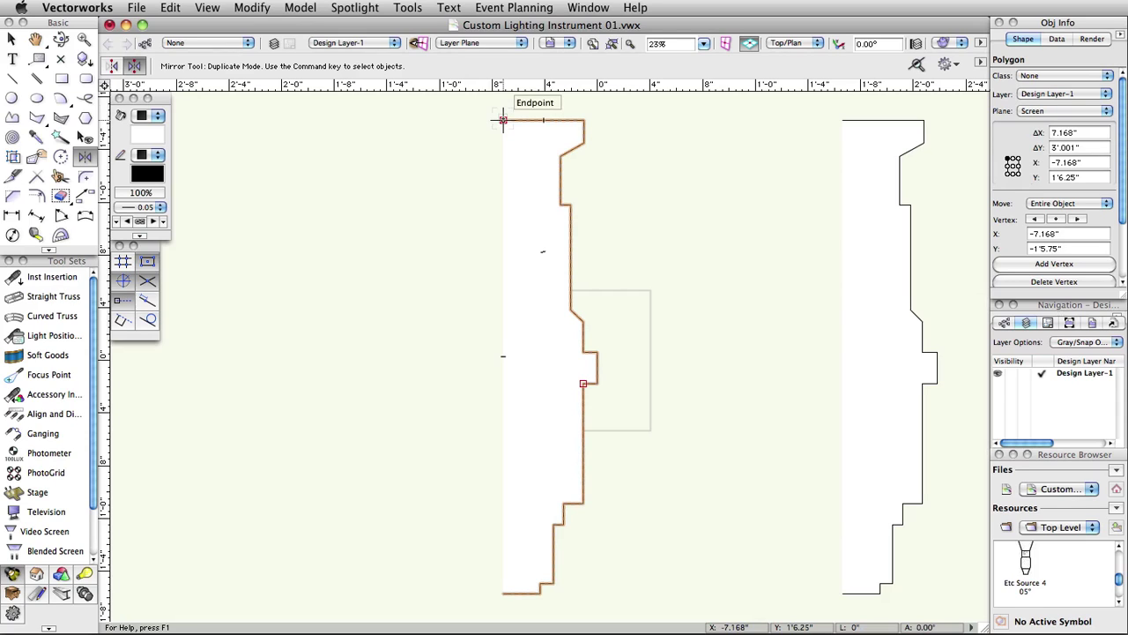
pyautogui.click(503, 592)
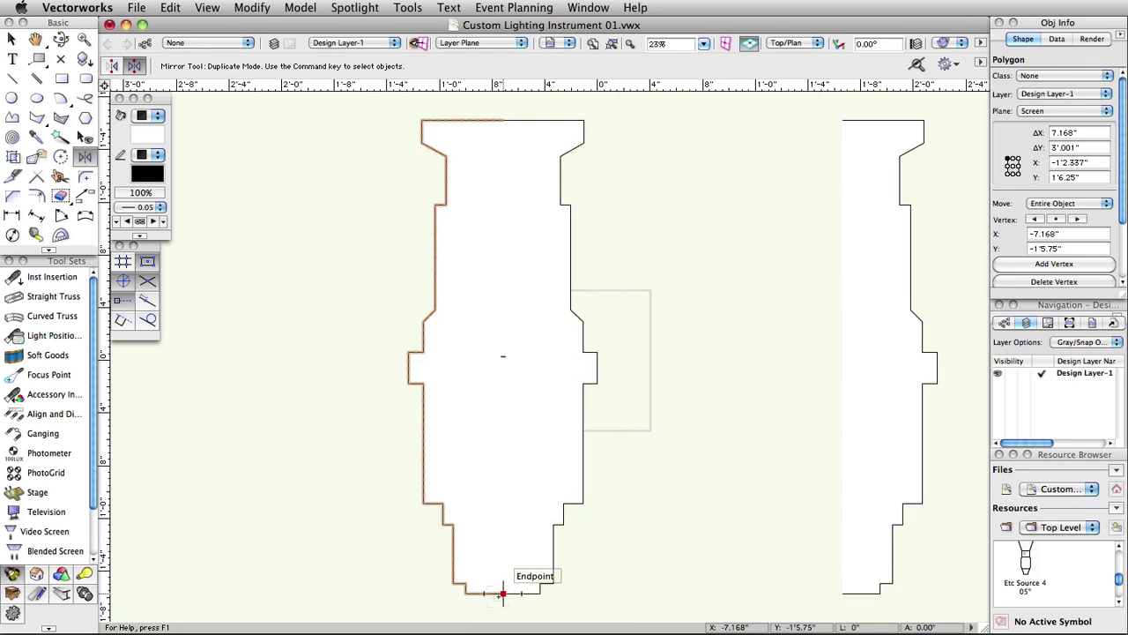
# Select both halves and Add Surface them into one 1'2.337" by 3' body polygon.
pyautogui.press('x')
pyautogui.click(383, 549)
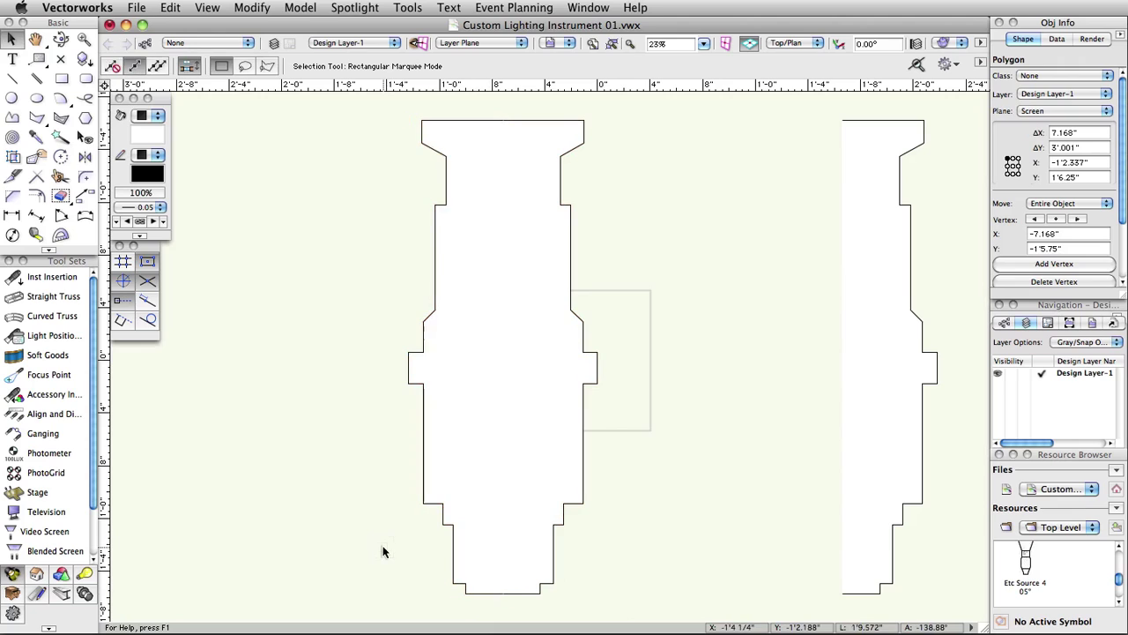
pyautogui.click(423, 446)
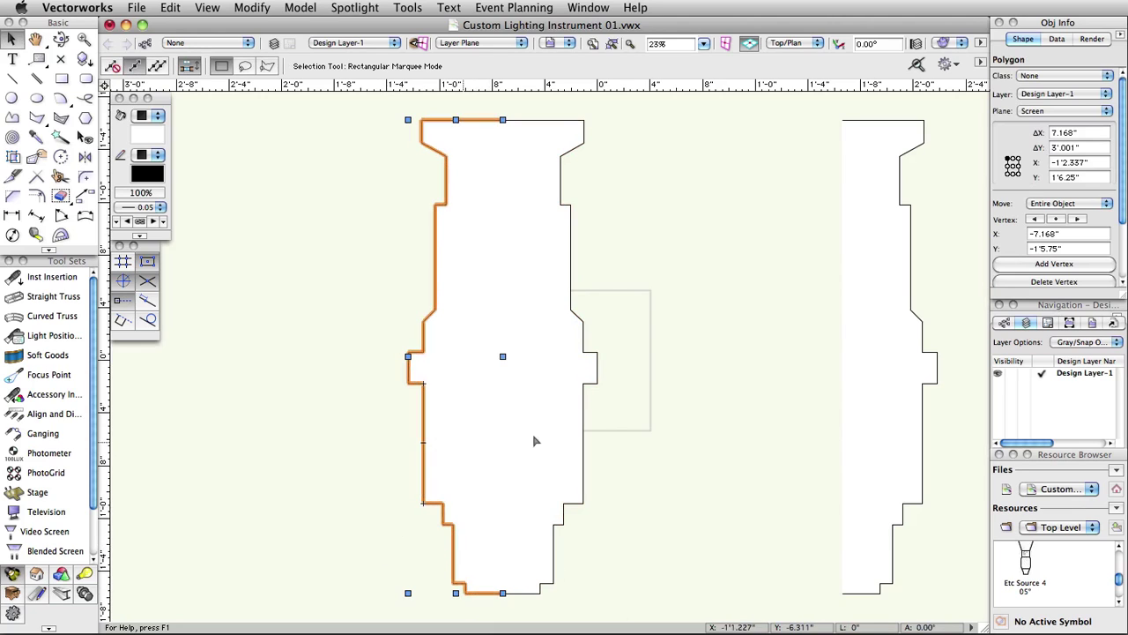
pyautogui.moveTo(570, 432); pyautogui.dragTo(570, 432)
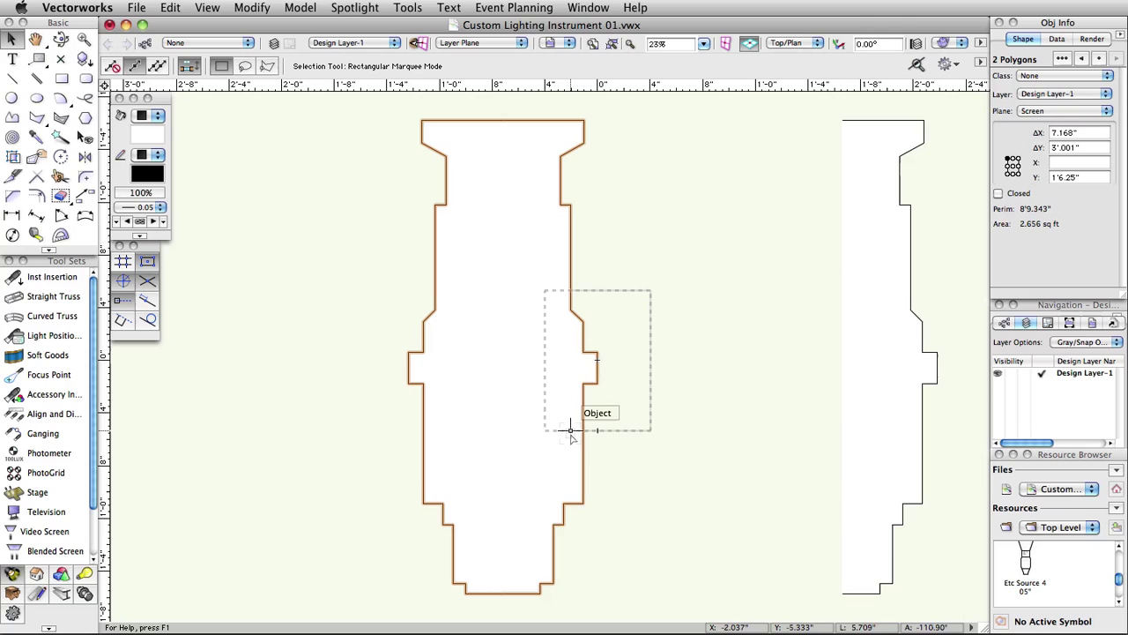
pyautogui.click(254, 8)
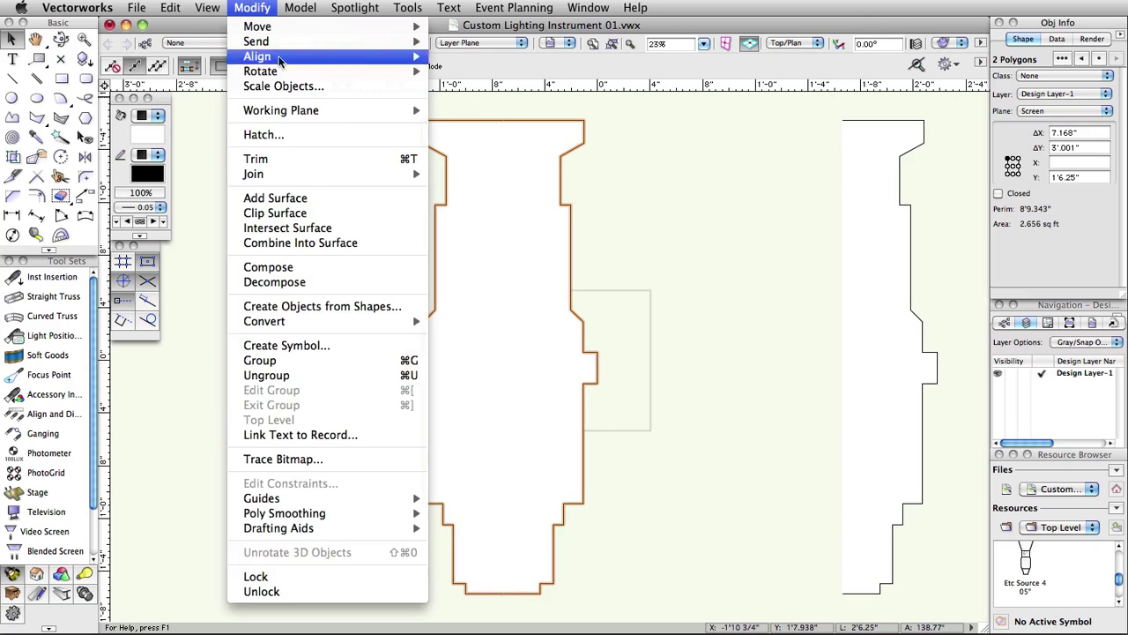
pyautogui.click(304, 195)
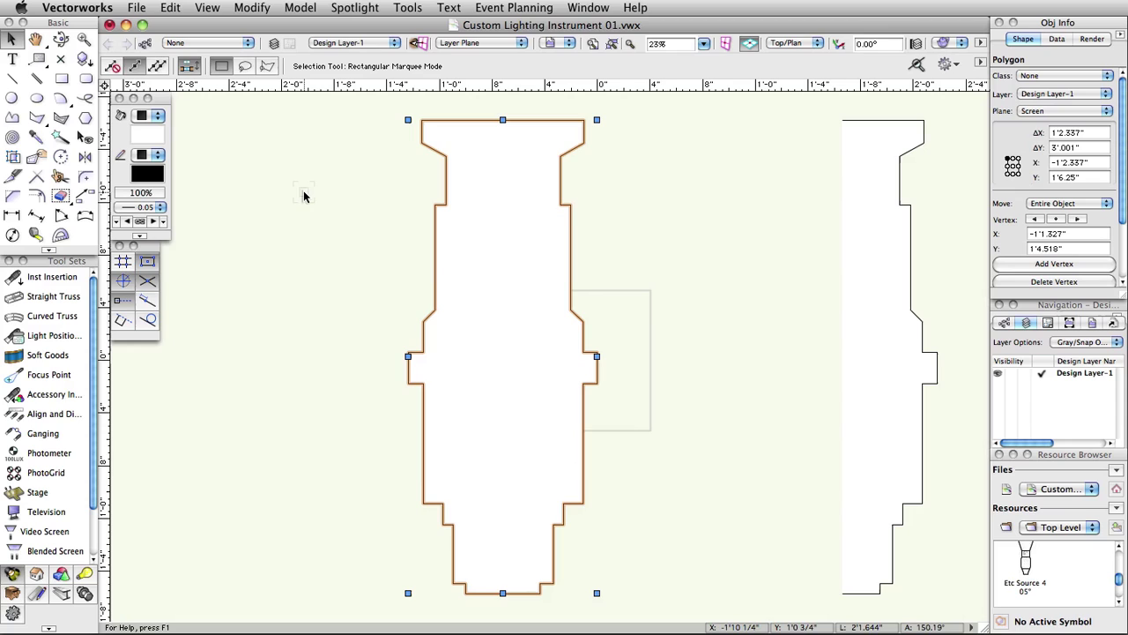
# Sweep the right half-profile through a 360° arc into a 3D body.
pyautogui.click(908, 227)
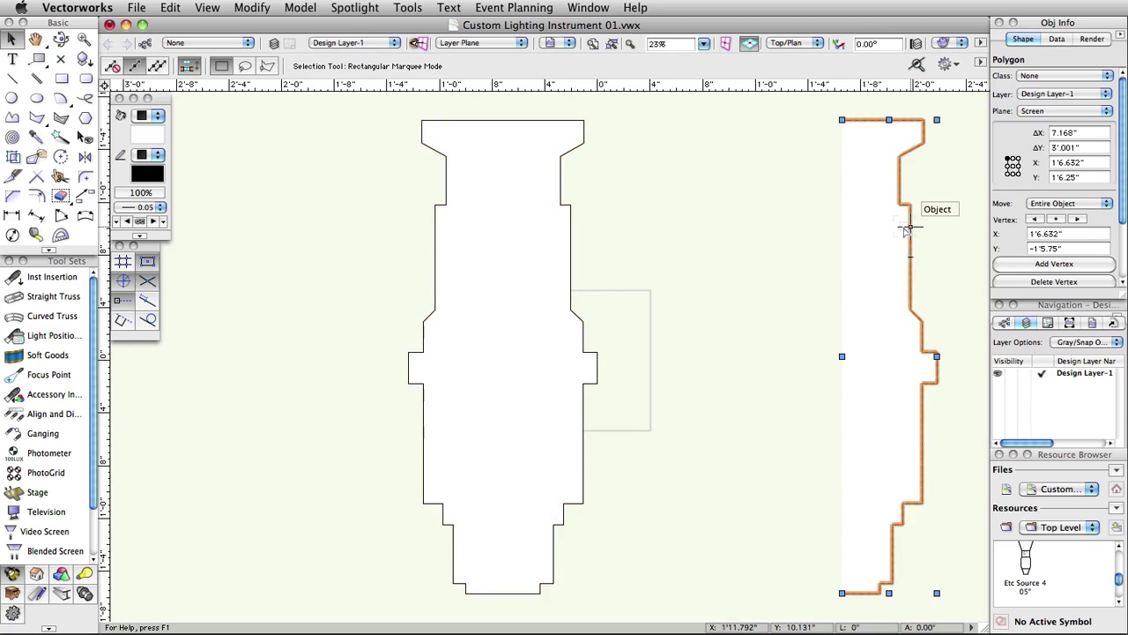
pyautogui.click(308, 11)
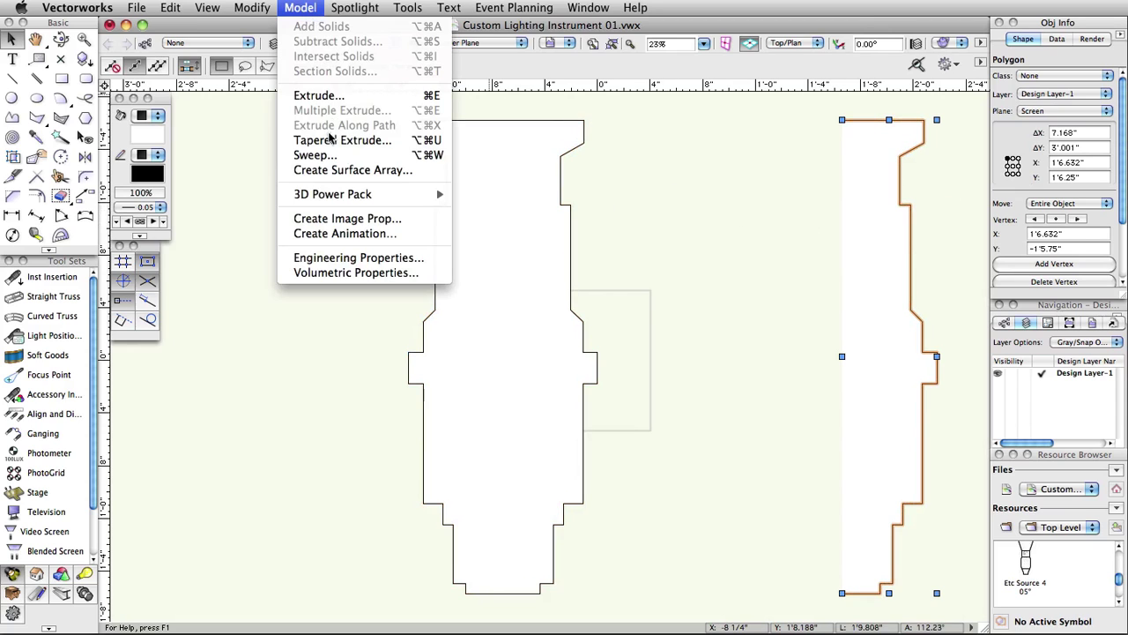
pyautogui.click(315, 154)
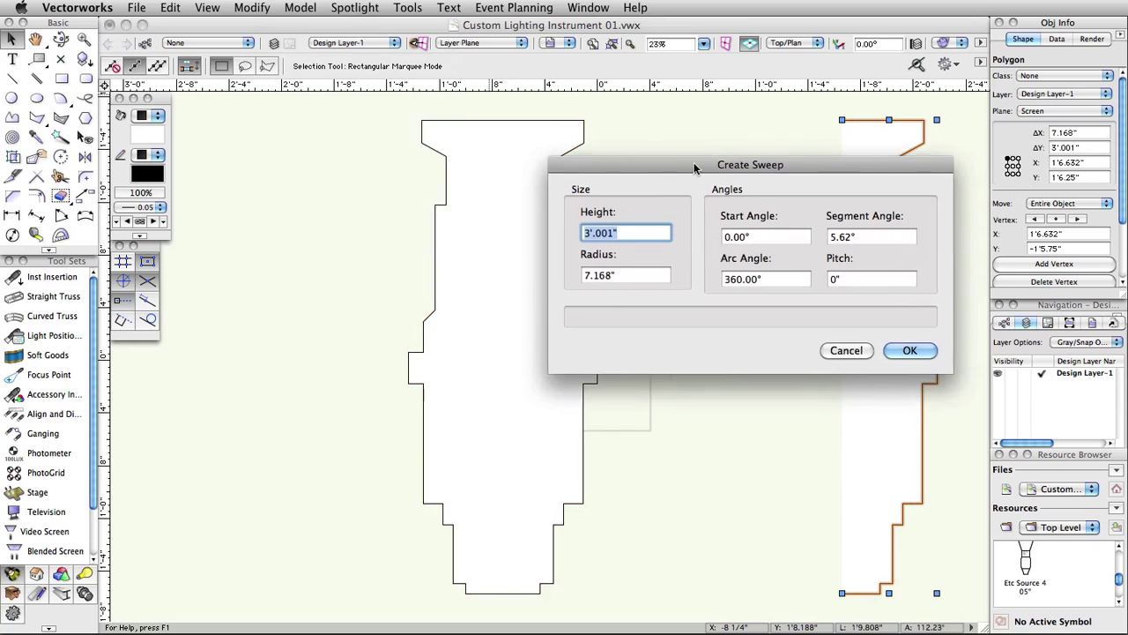
pyautogui.moveTo(695, 167); pyautogui.dragTo(510, 134)
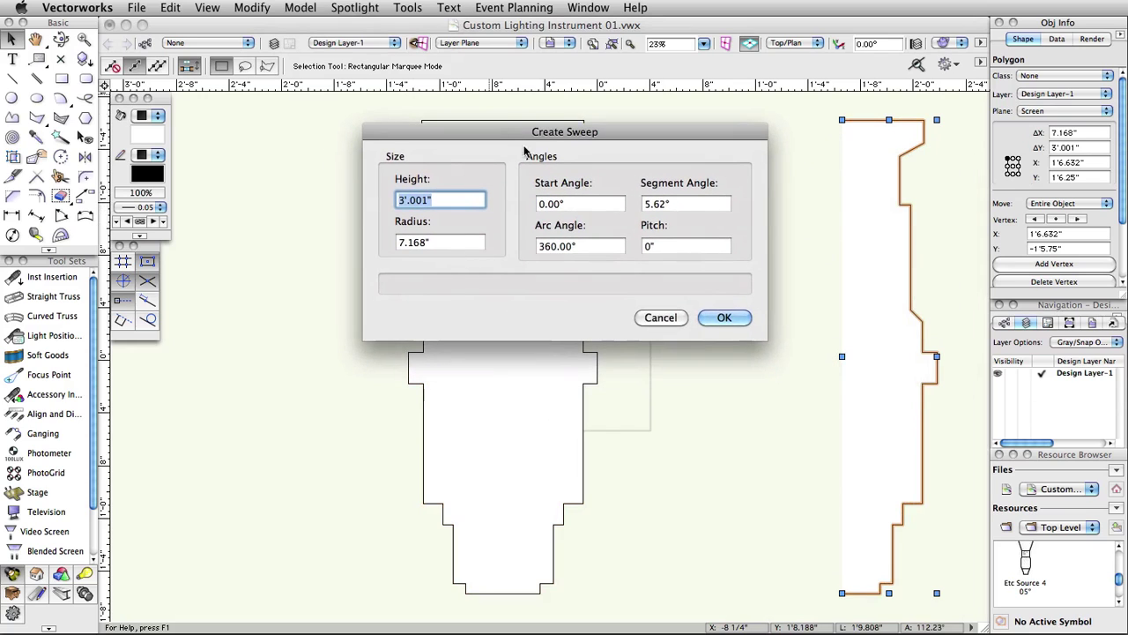
pyautogui.click(542, 246)
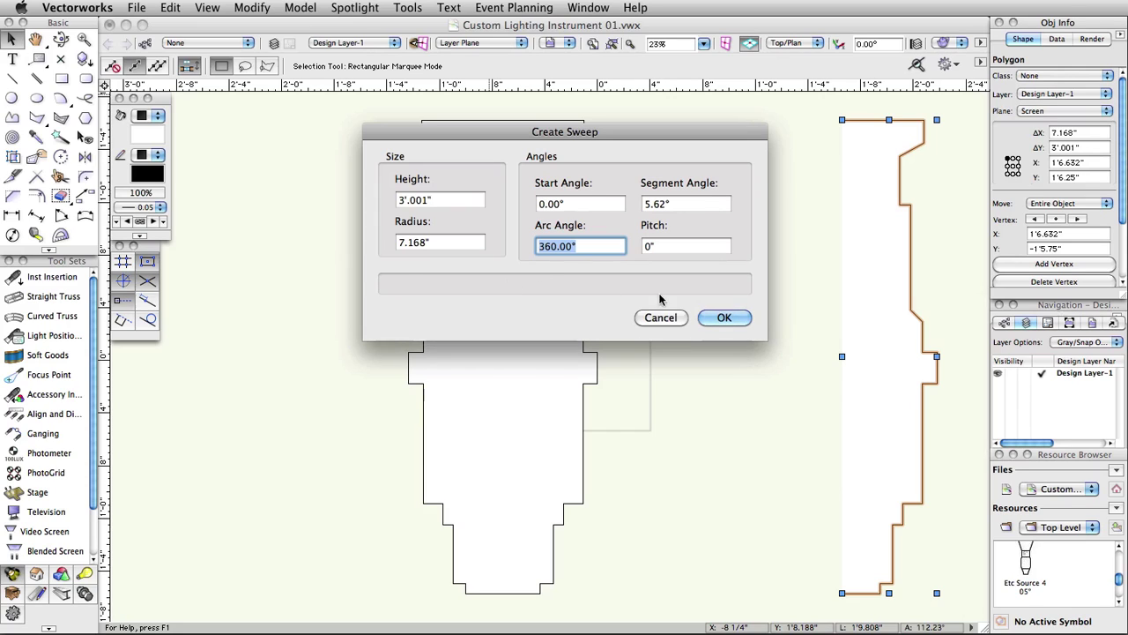
pyautogui.click(718, 319)
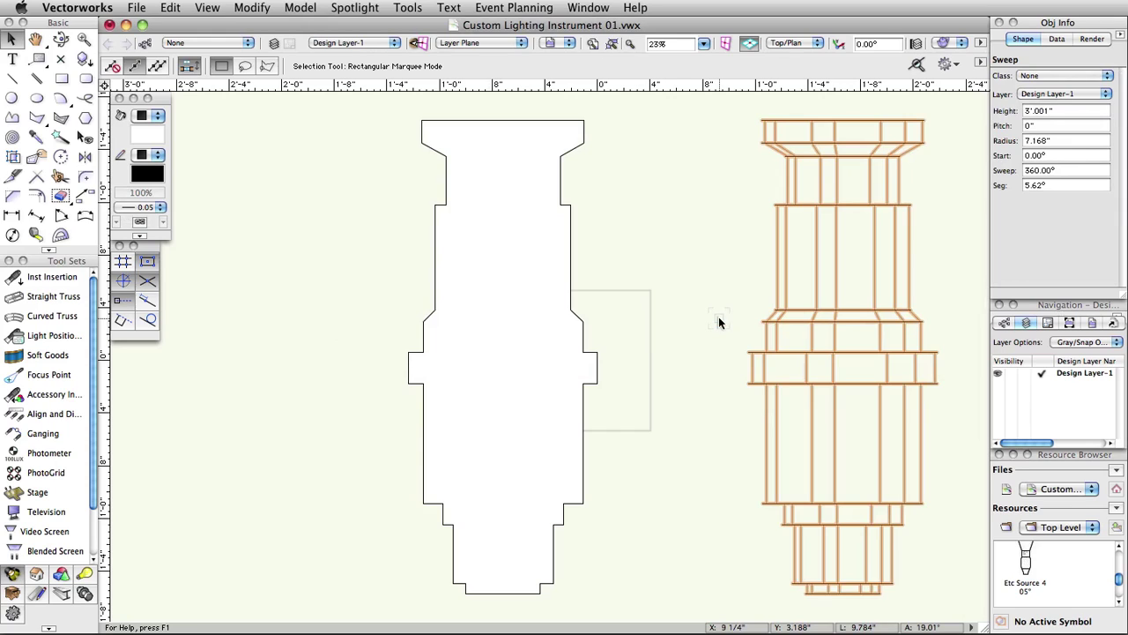
# Set the sweep's fill and line colours to dark grey.
pyautogui.click(152, 139)
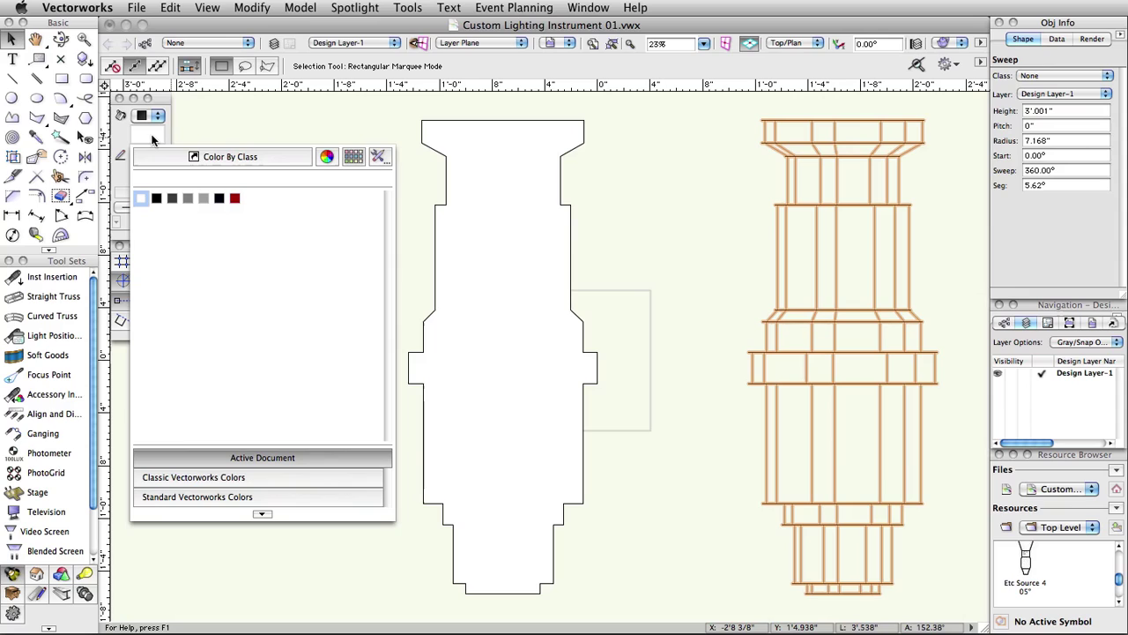
pyautogui.click(171, 197)
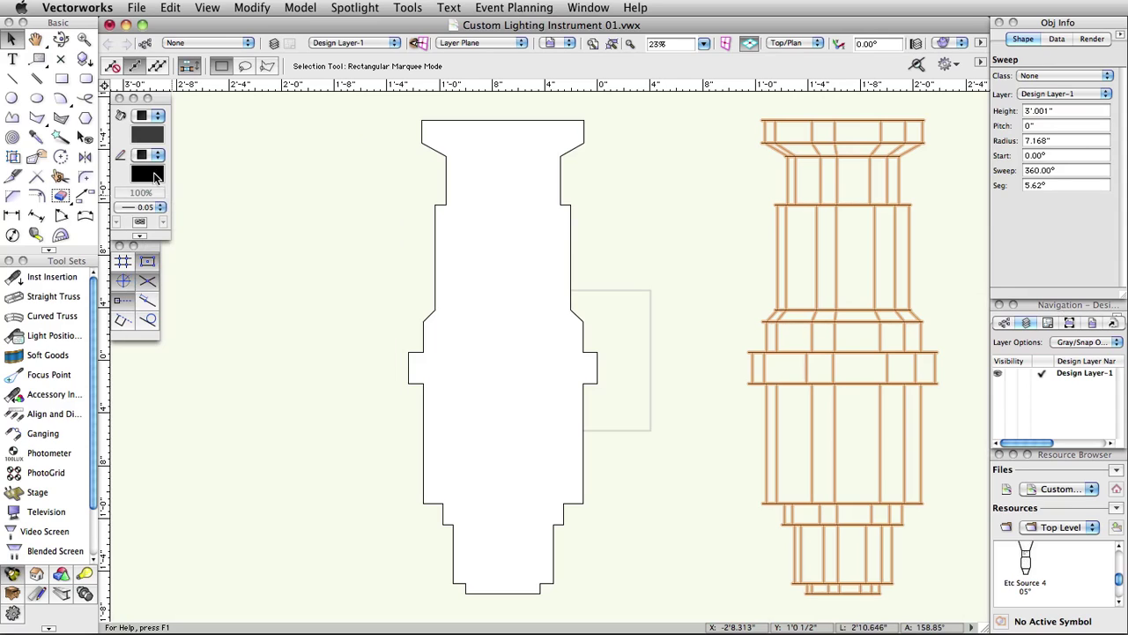
pyautogui.click(155, 176)
pyautogui.click(175, 237)
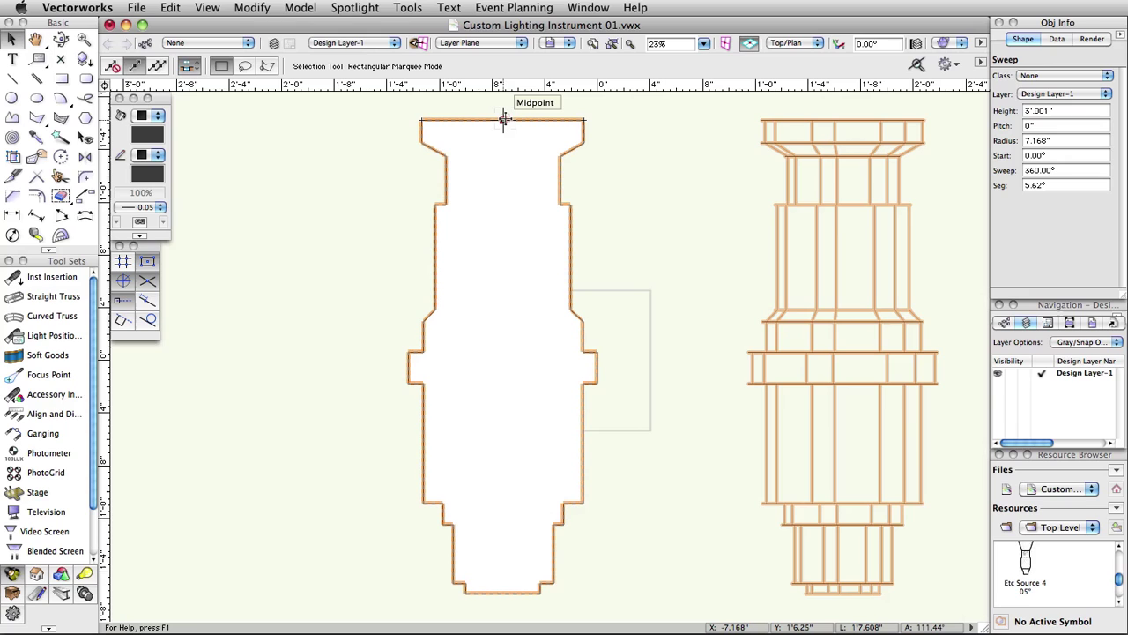
# Place the 2D outline on the sweep, select both, and create the symbol 'Custom Light 01'.
pyautogui.moveTo(503, 120); pyautogui.dragTo(843, 181)
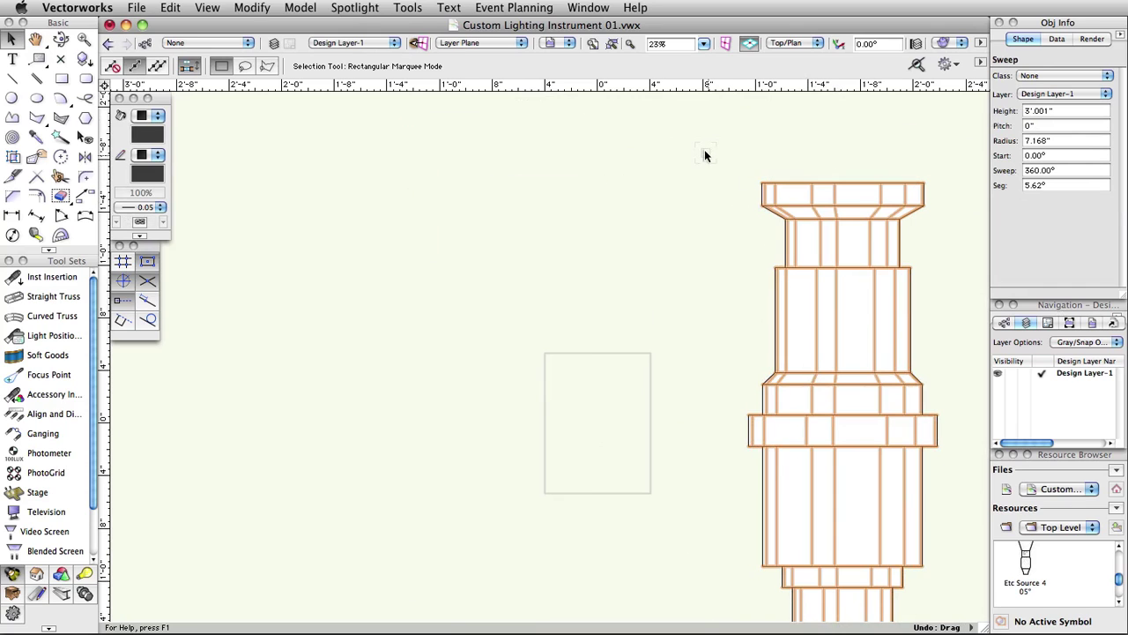
pyautogui.moveTo(704, 155); pyautogui.dragTo(912, 518)
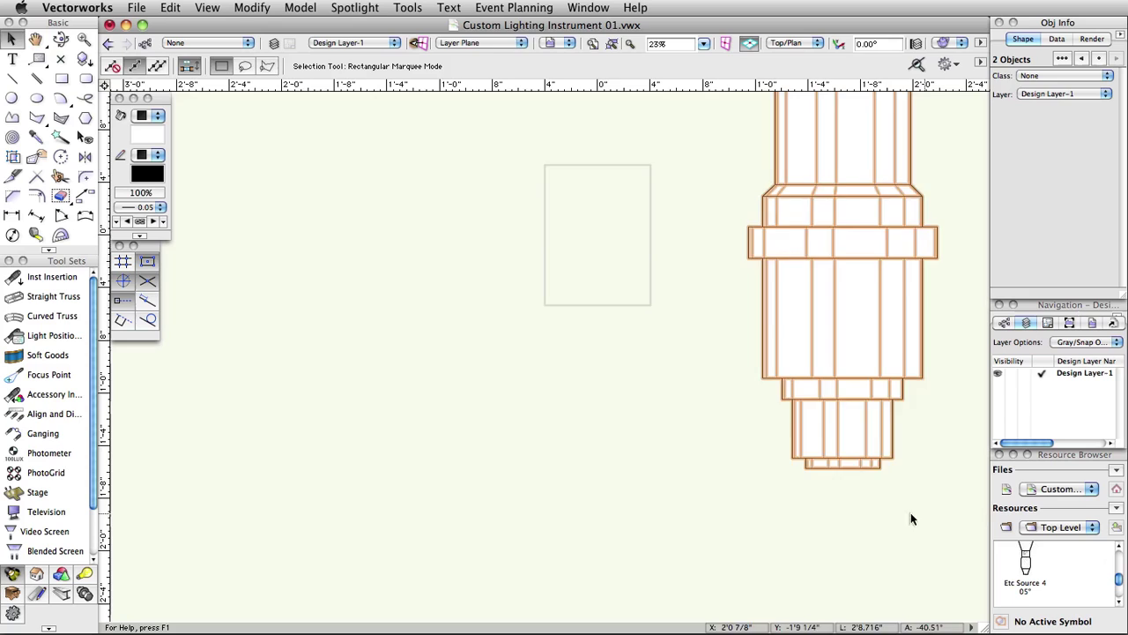
pyautogui.moveTo(911, 518); pyautogui.dragTo(700, 554, button='middle')
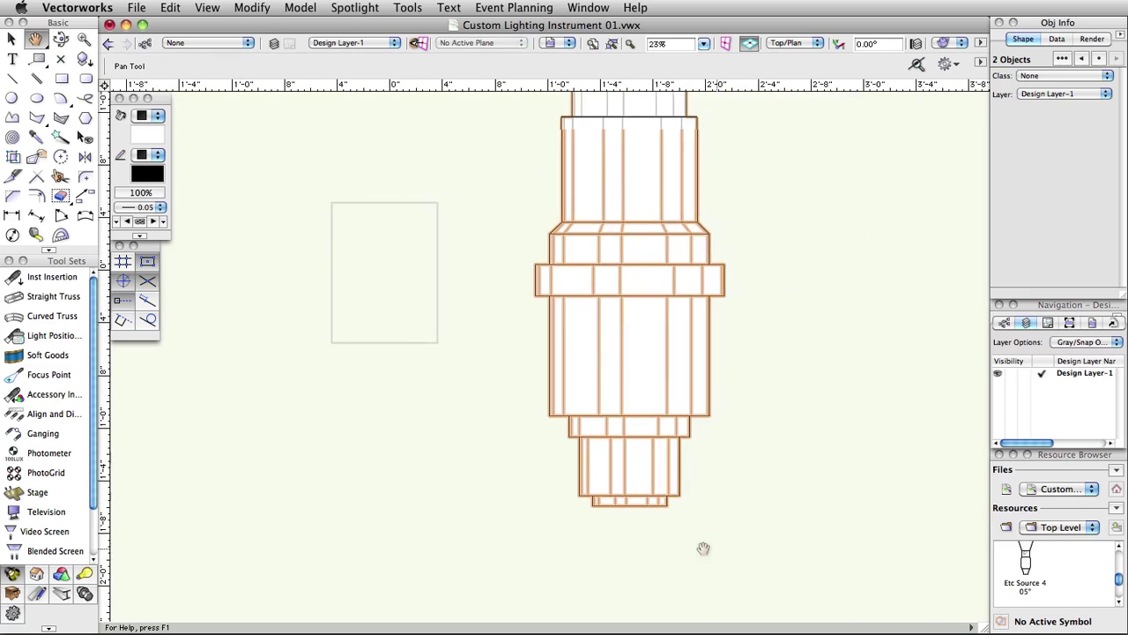
pyautogui.click(253, 9)
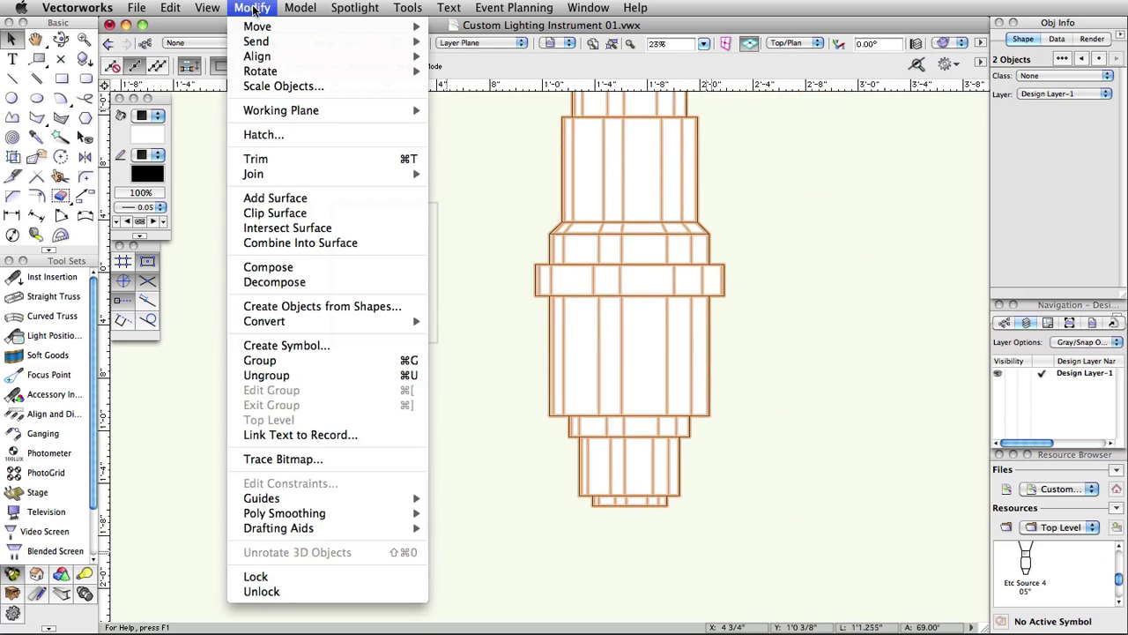
pyautogui.click(315, 346)
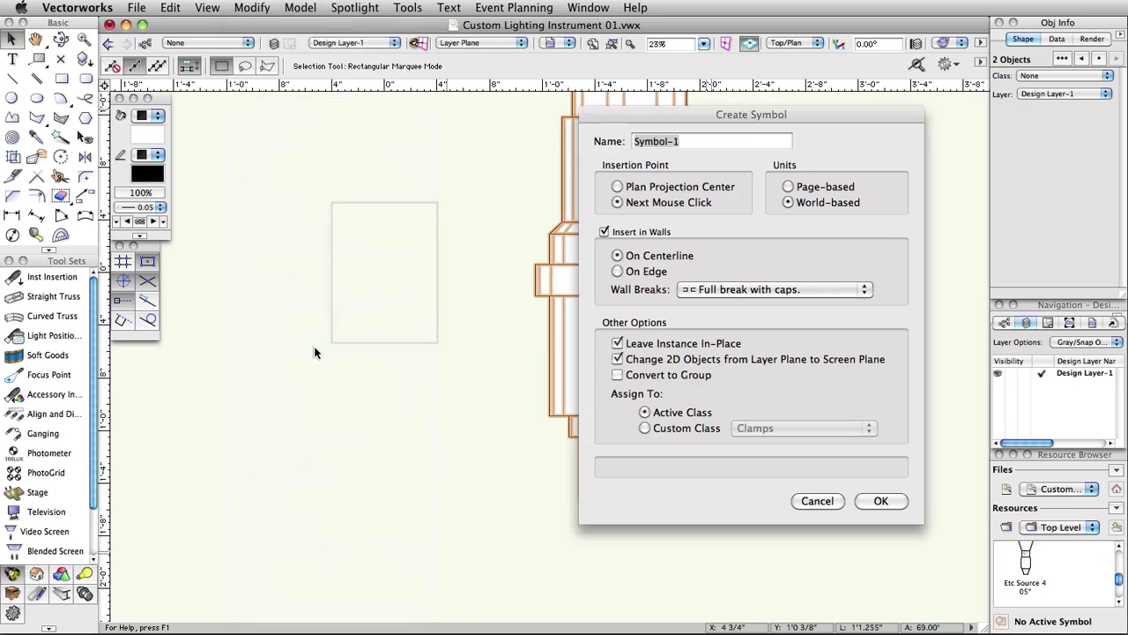
pyautogui.write('Custom Light')
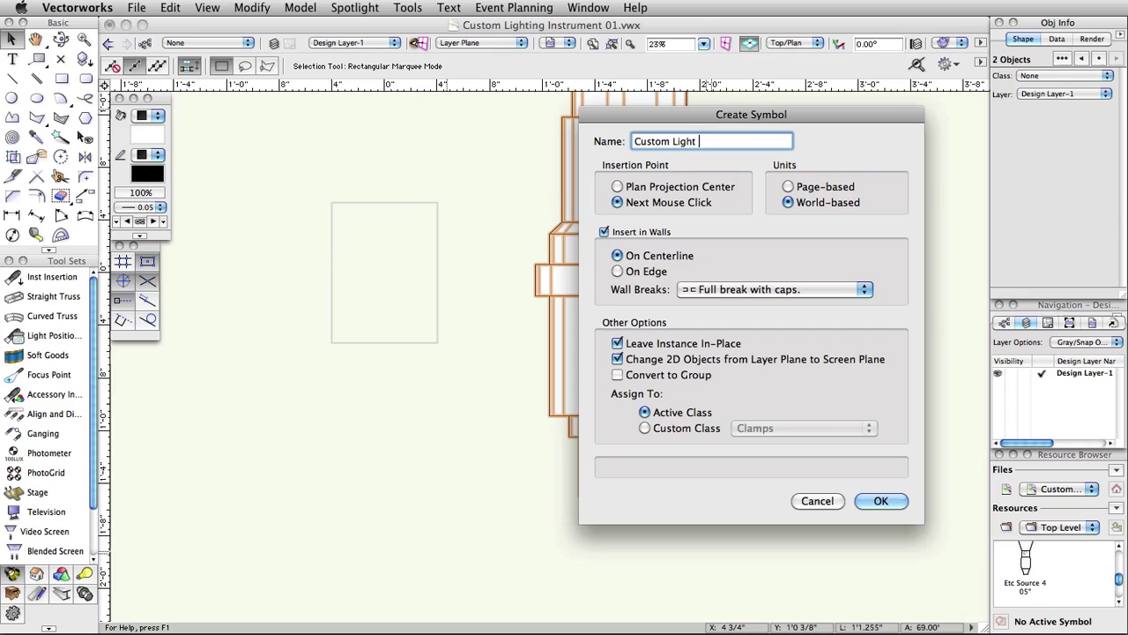
pyautogui.write(' 01')
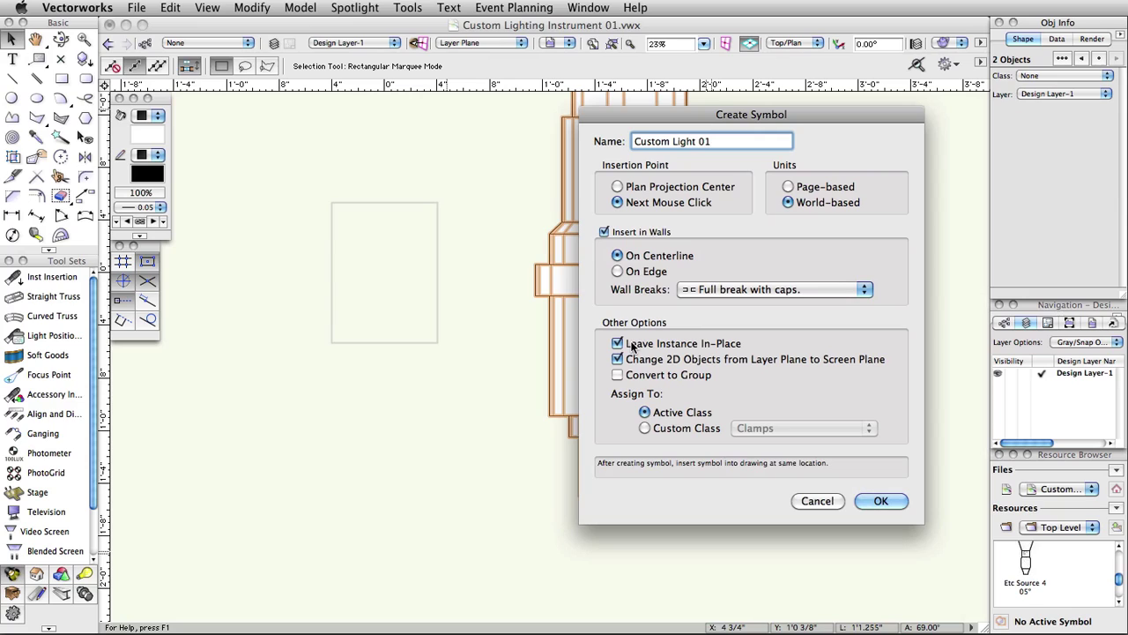
pyautogui.click(880, 500)
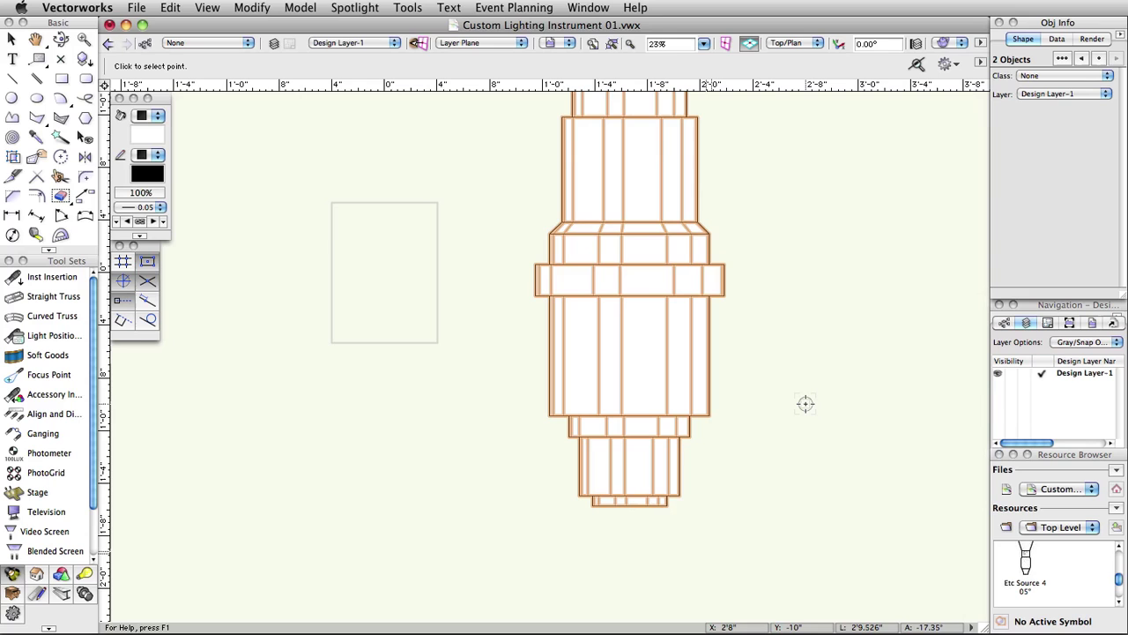
# Set the Custom Light 01 insertion point and confirm creating the symbol in this file.
pyautogui.moveTo(806, 403)
pyautogui.mouseDown(button='middle')
pyautogui.moveTo(779, 455)
pyautogui.moveTo(655, 546)
pyautogui.moveTo(633, 490)
pyautogui.mouseUp(button='middle')
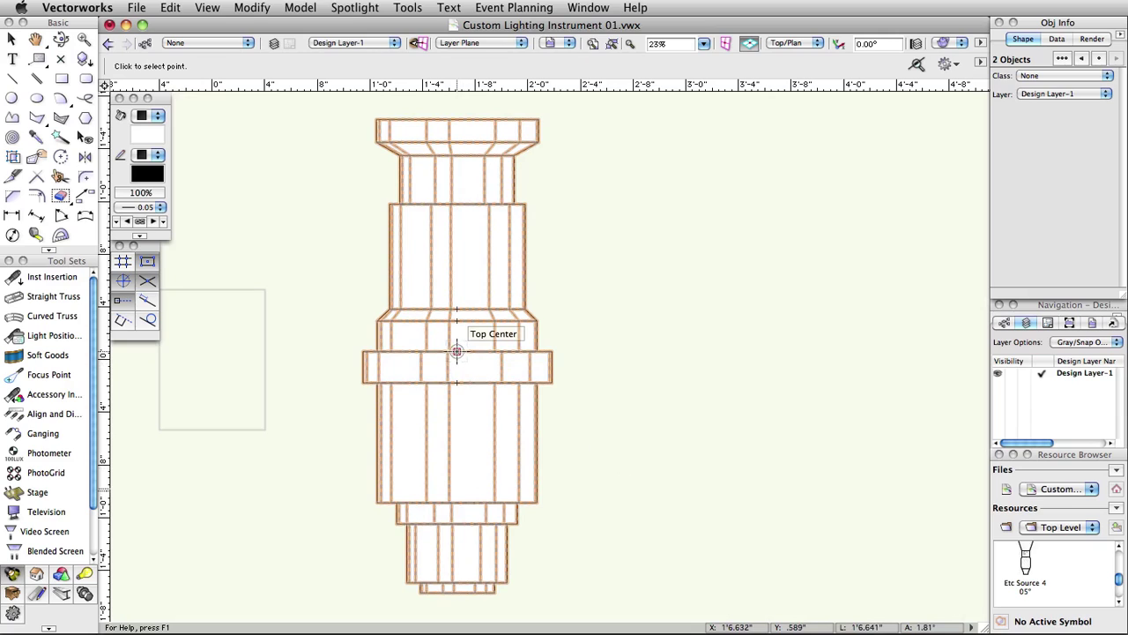
pyautogui.click(456, 350)
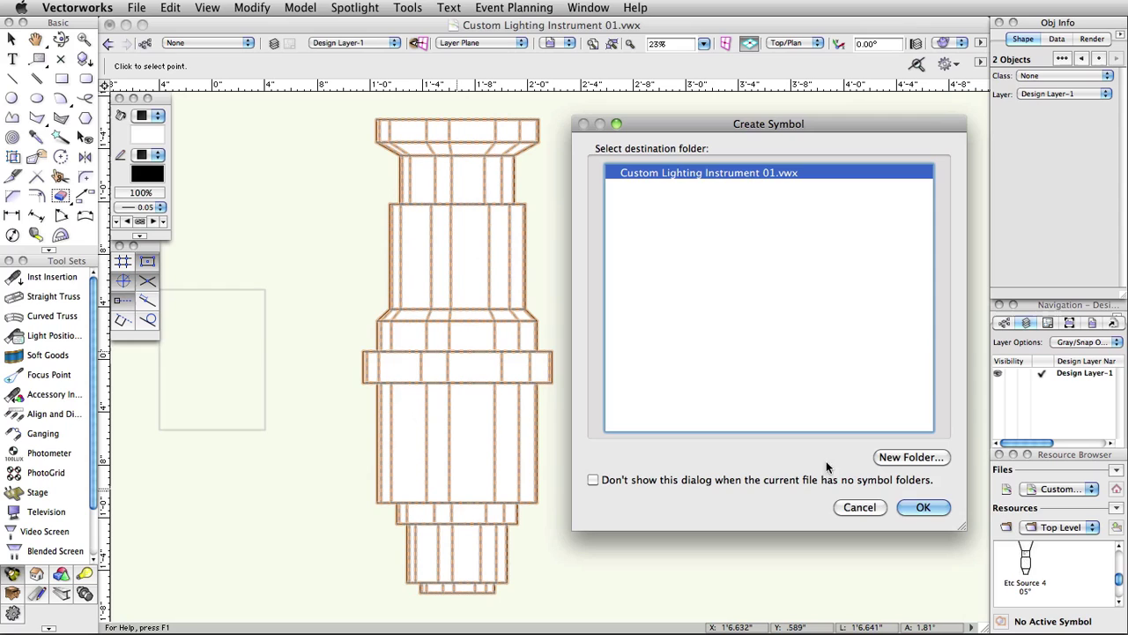
pyautogui.click(922, 508)
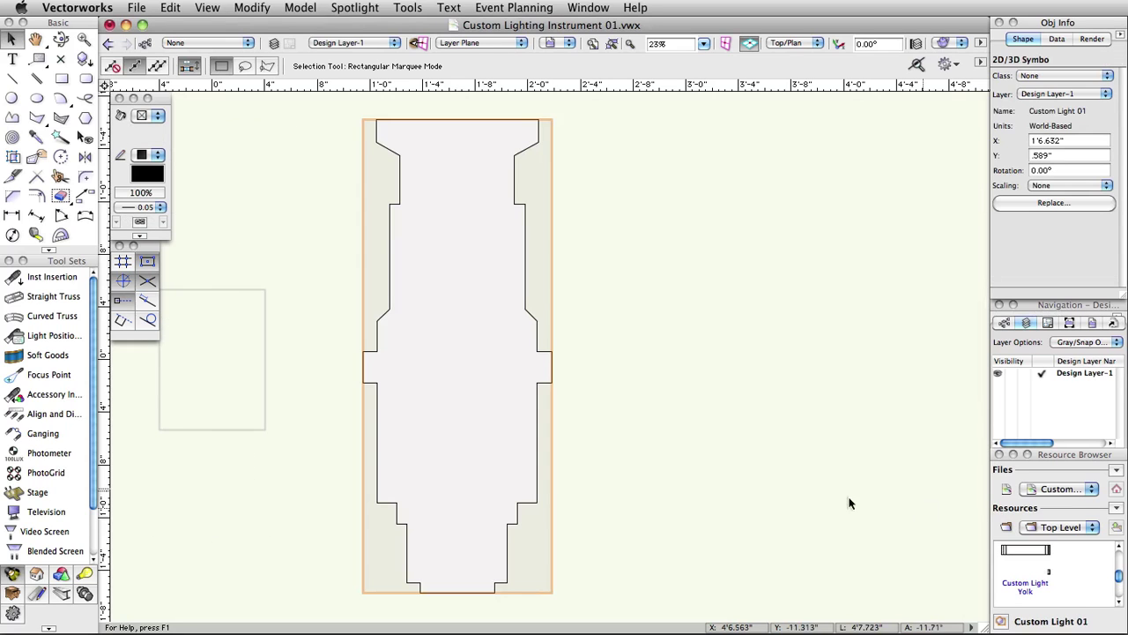
# Move the new symbol back onto the original outline's position at X/Y 0".
pyautogui.moveTo(615, 457); pyautogui.dragTo(867, 470)
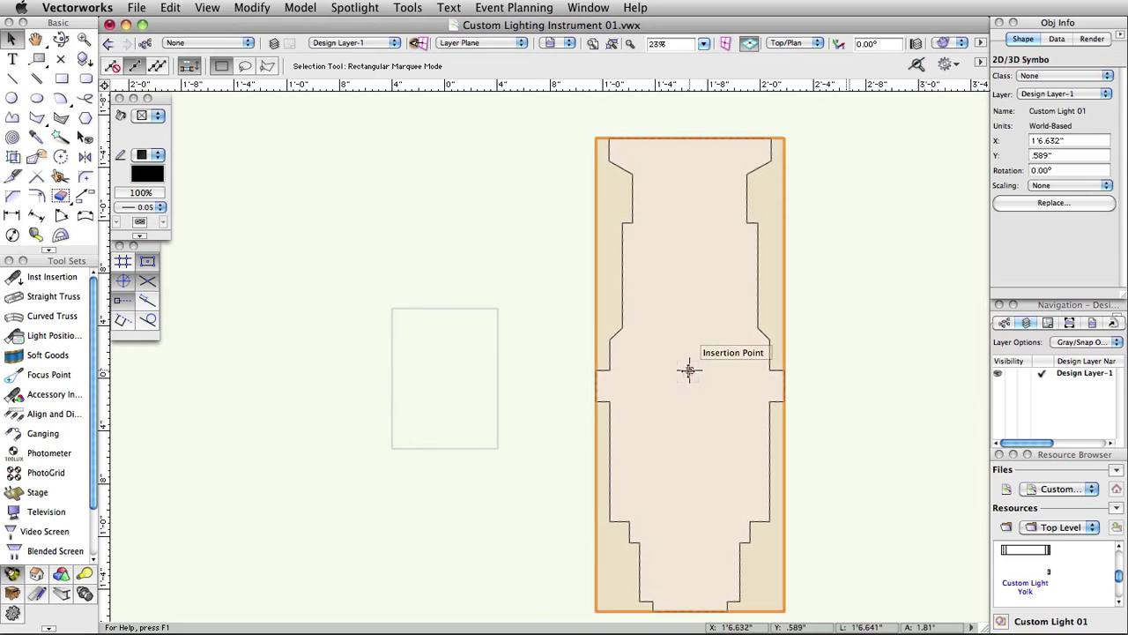
pyautogui.moveTo(690, 370); pyautogui.dragTo(443, 377)
pyautogui.press('h')
pyautogui.moveTo(581, 423); pyautogui.dragTo(735, 398)
pyautogui.press('x')
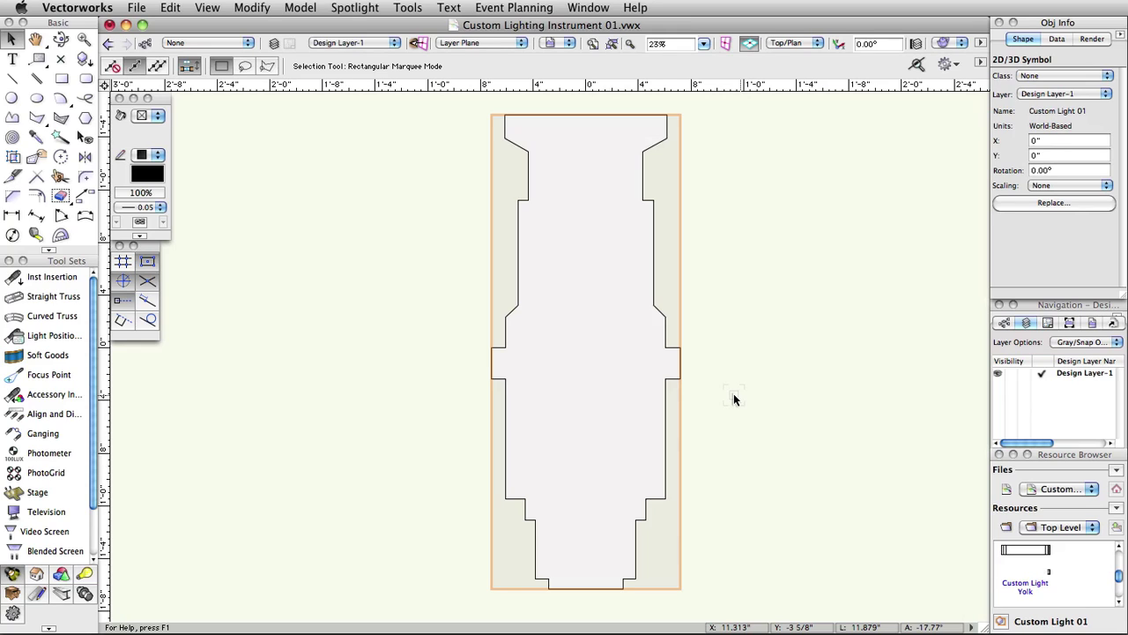
# Edit the Custom Light 01 symbol's 3D component in Left view.
pyautogui.click(612, 373)
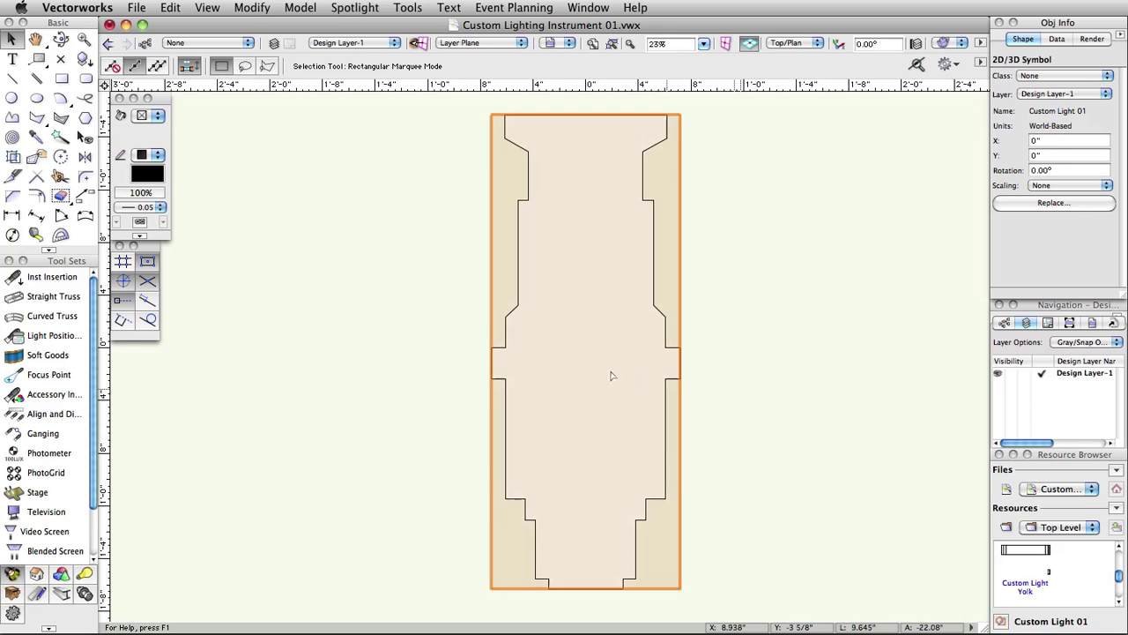
pyautogui.doubleClick(592, 359)
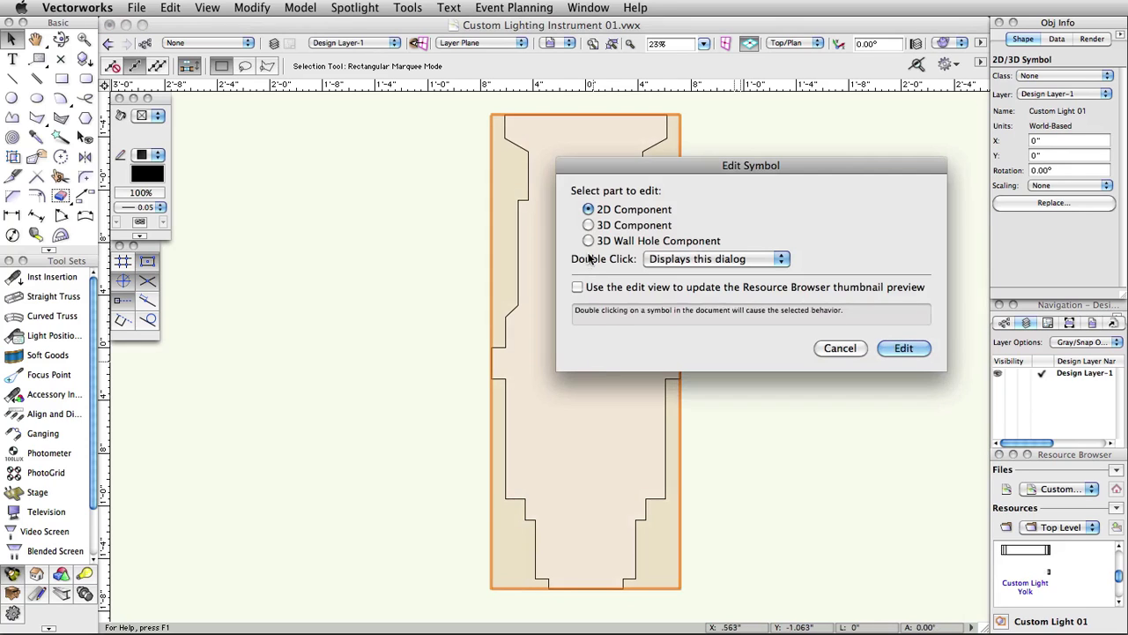
pyautogui.click(587, 225)
pyautogui.click(890, 347)
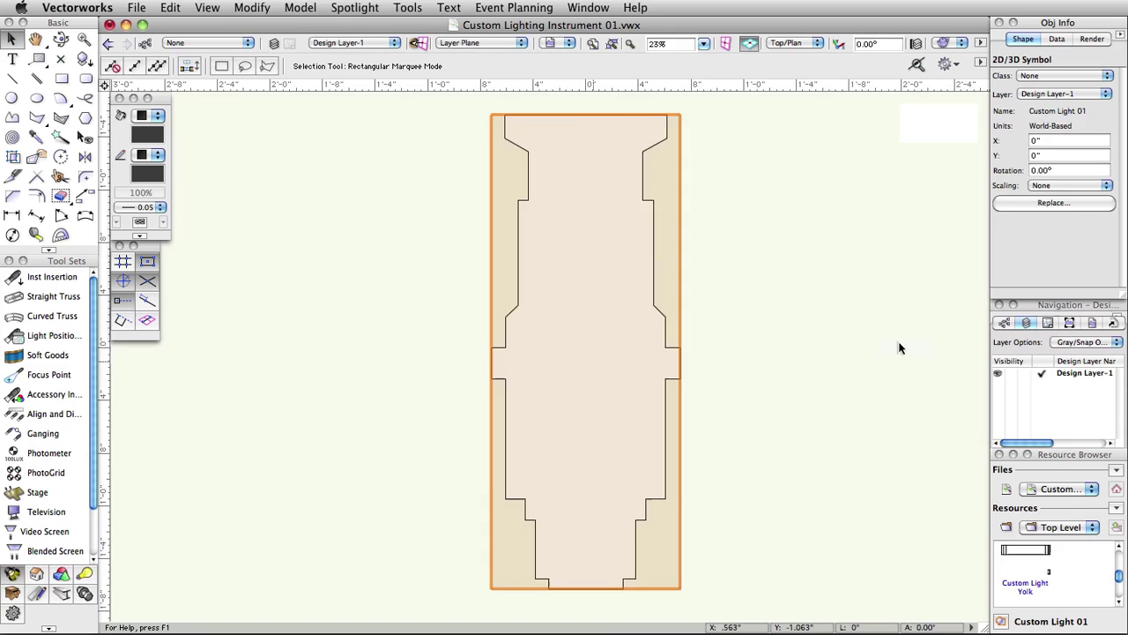
pyautogui.click(813, 44)
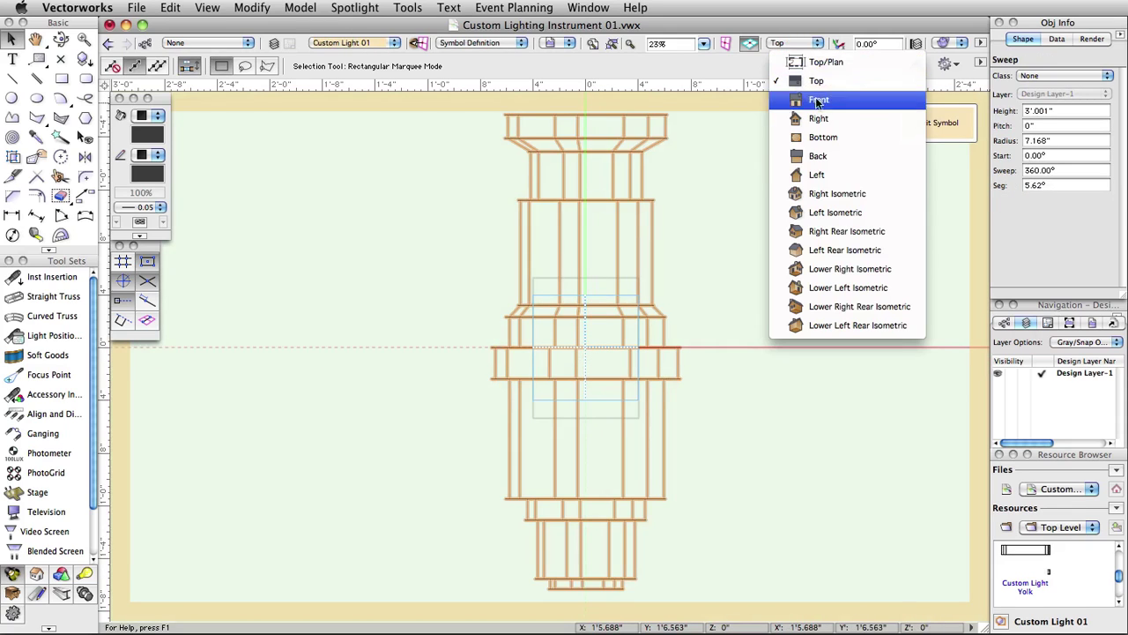
pyautogui.click(818, 174)
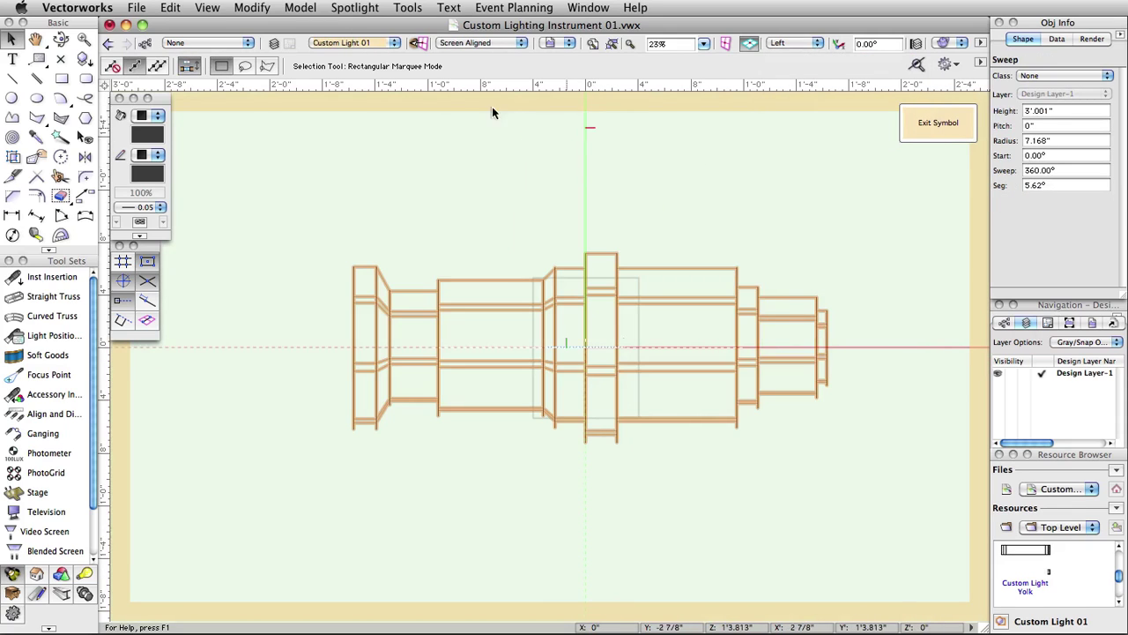
# Rotate the body left 90° so it stands upright, then exit the symbol.
pyautogui.click(252, 8)
pyautogui.moveTo(282, 74)
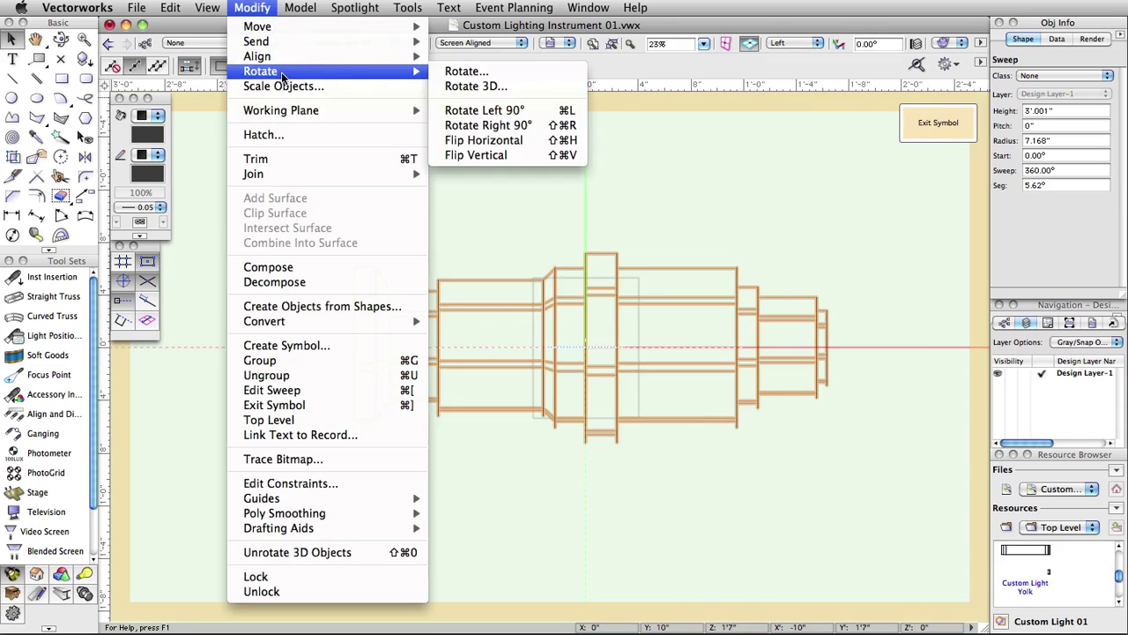
pyautogui.click(461, 110)
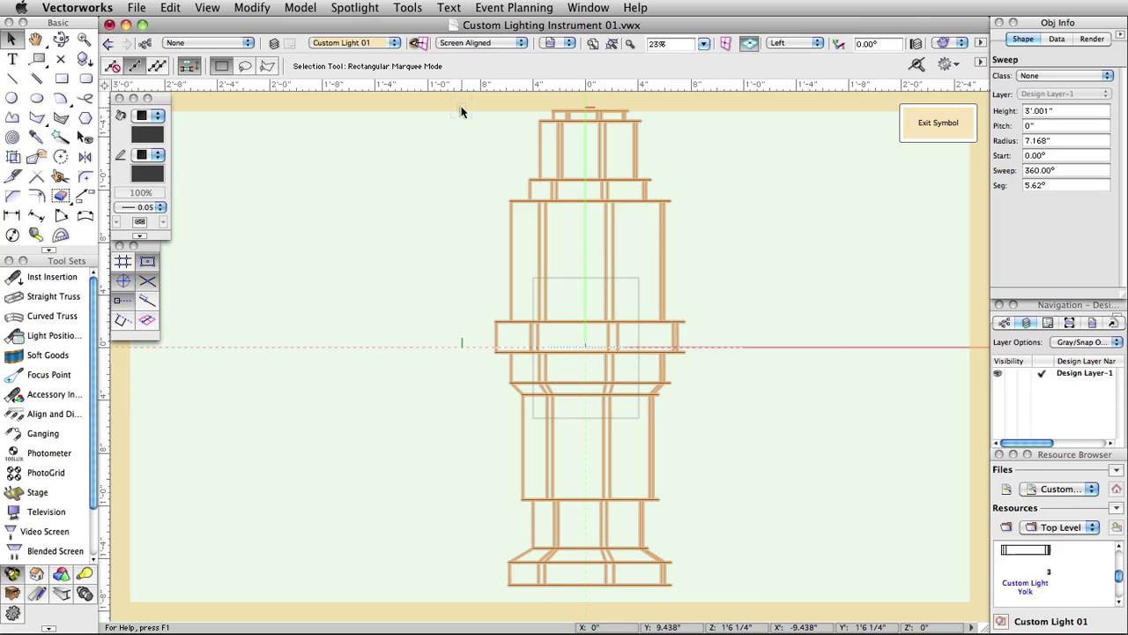
pyautogui.click(937, 125)
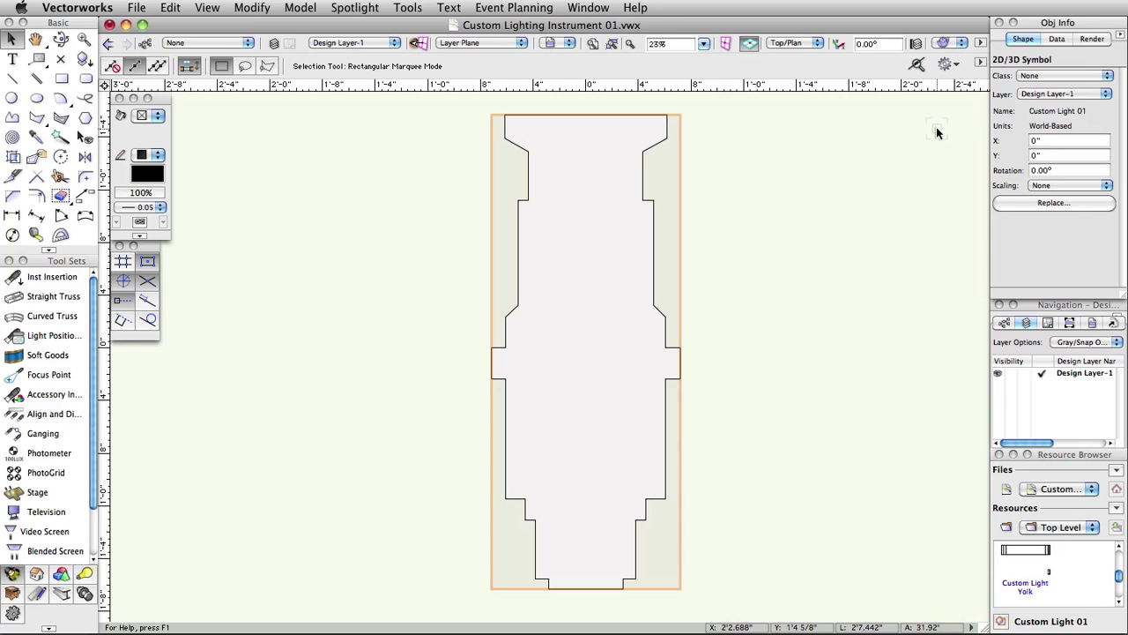
# In the symbol's 3D component, insert the Custom Light Yolk at the body's centre.
pyautogui.doubleClick(582, 312)
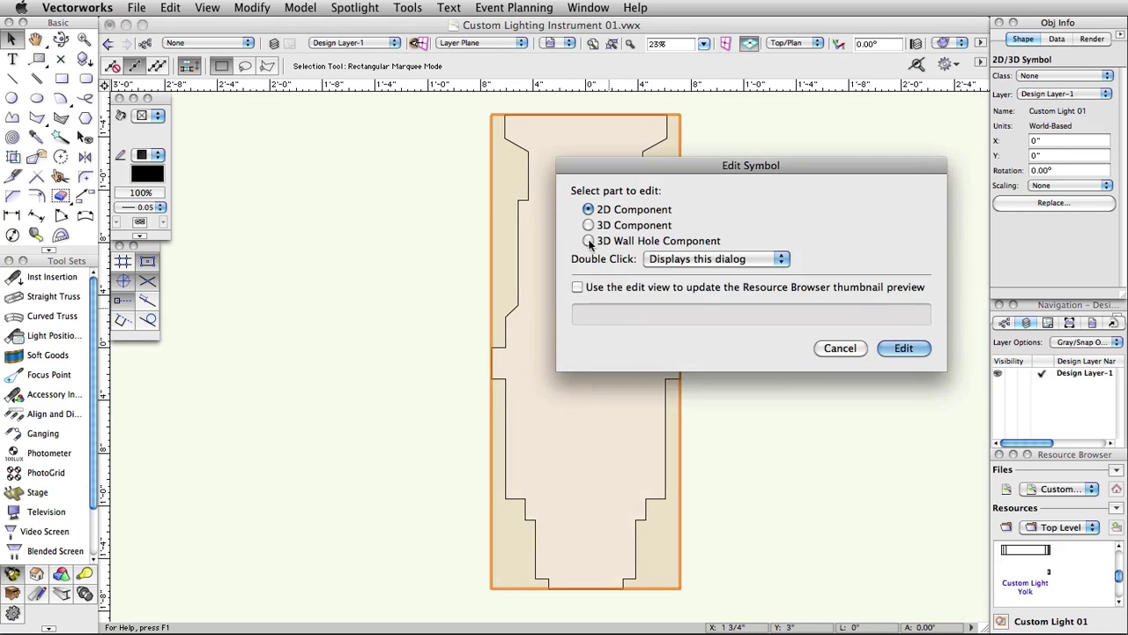
pyautogui.click(588, 226)
pyautogui.click(903, 348)
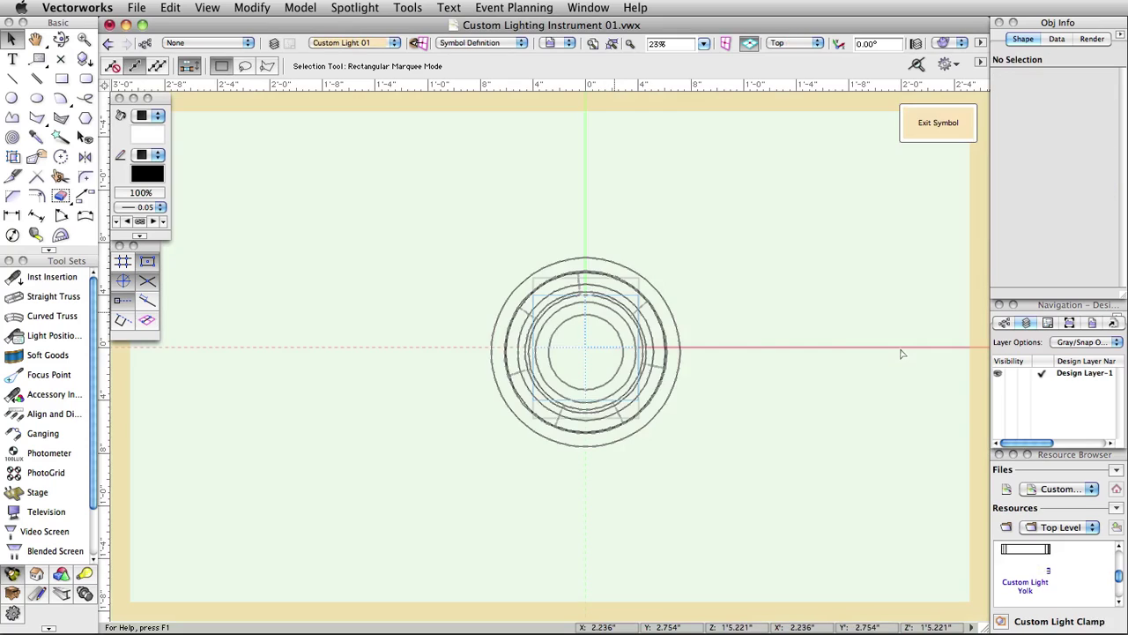
pyautogui.doubleClick(1022, 551)
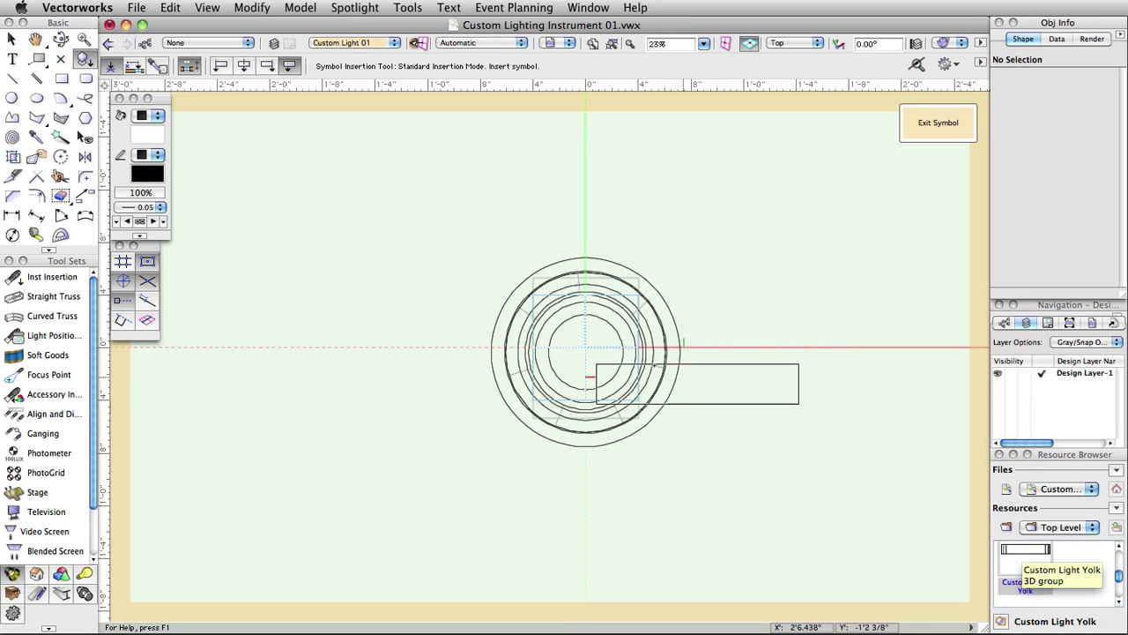
pyautogui.click(585, 352)
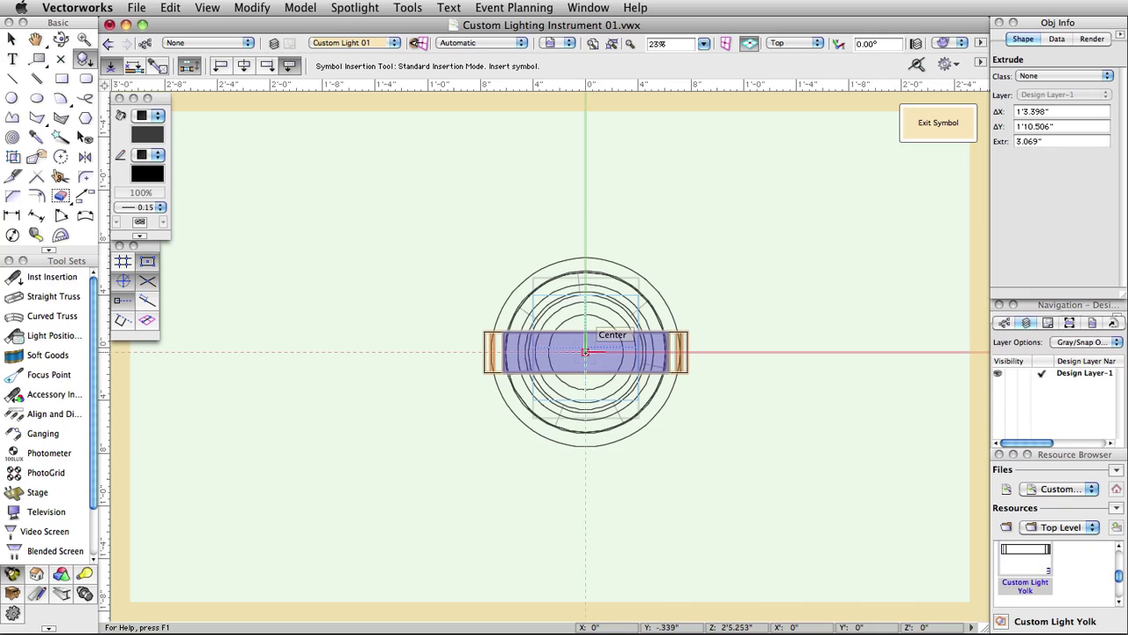
# In Front view, drag the yoke arms' lower ends down to the body's centre, then return to Top view.
pyautogui.press('x')
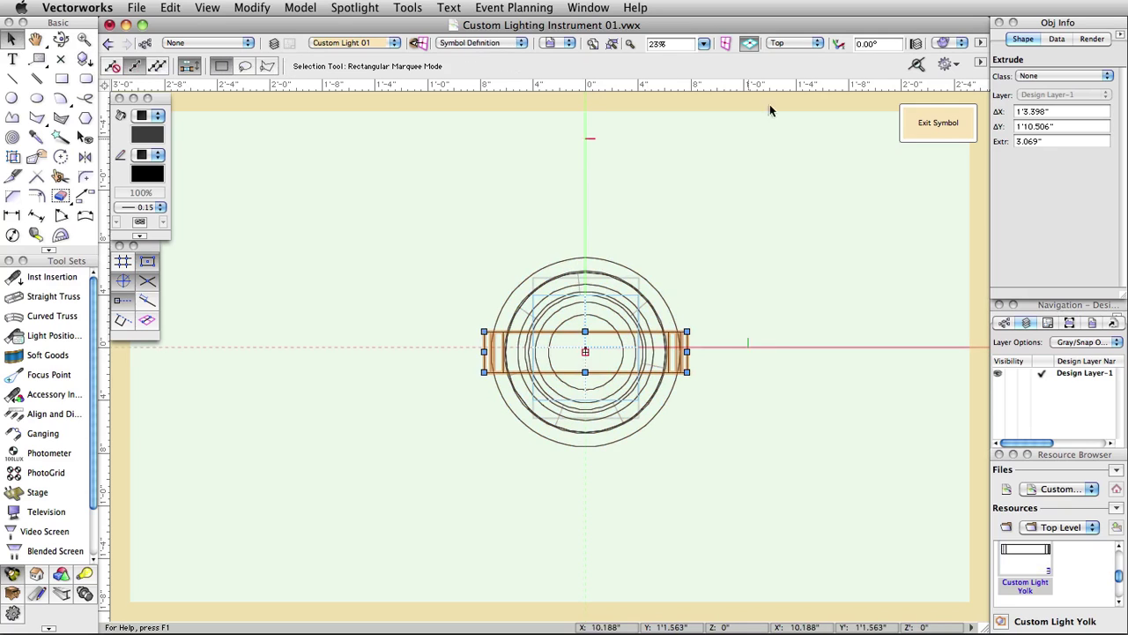
pyautogui.click(798, 43)
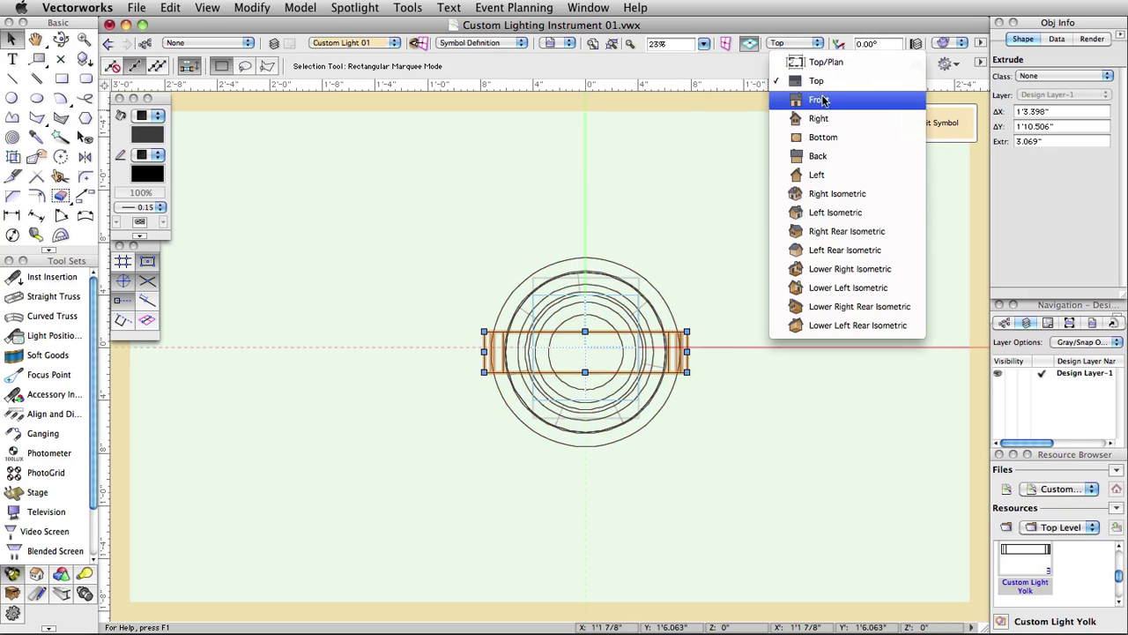
pyautogui.click(820, 98)
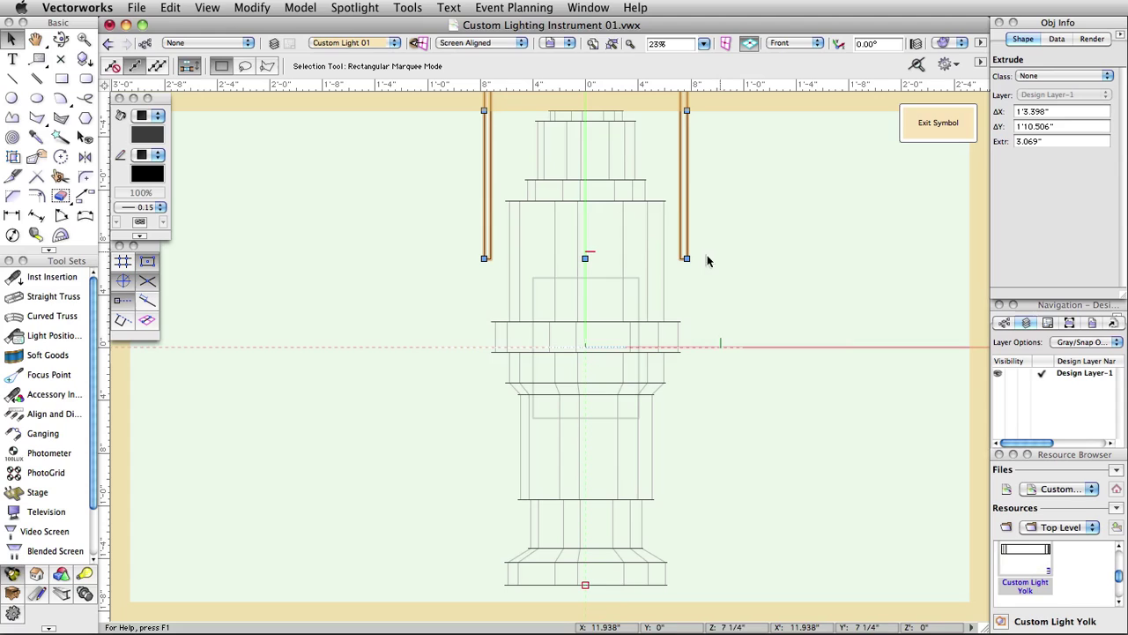
pyautogui.click(681, 258)
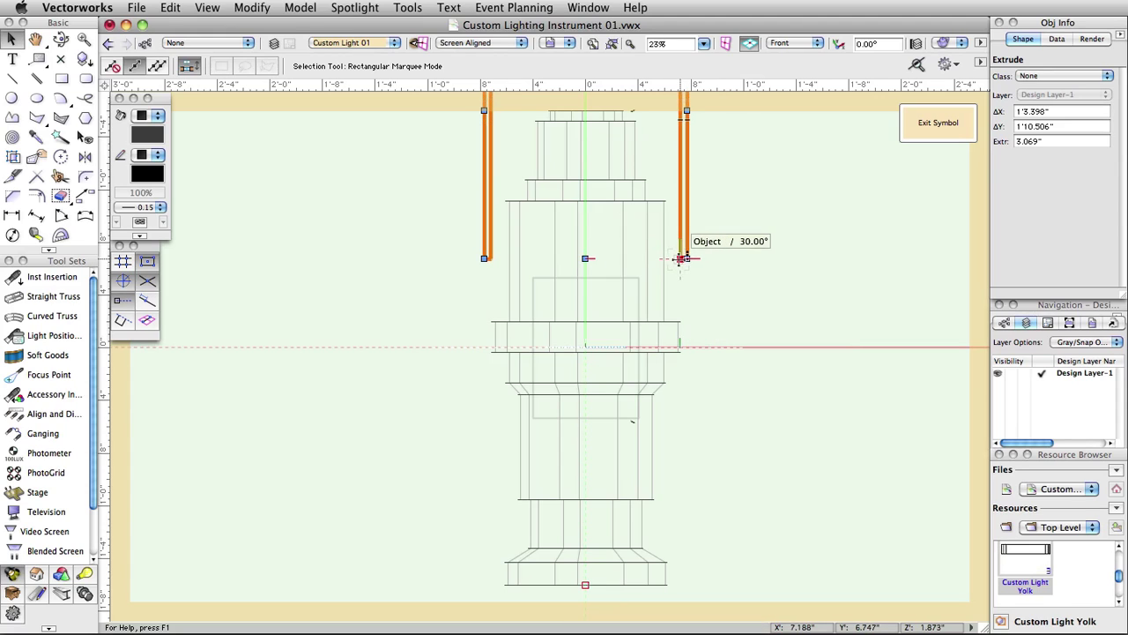
pyautogui.moveTo(681, 258); pyautogui.dragTo(681, 351)
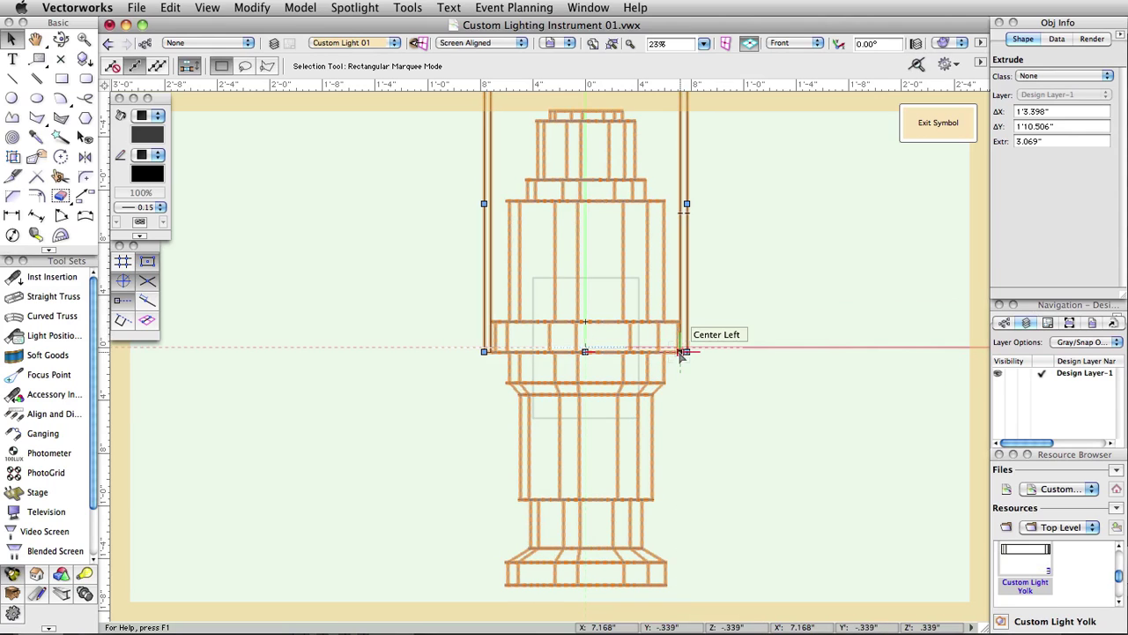
pyautogui.click(817, 44)
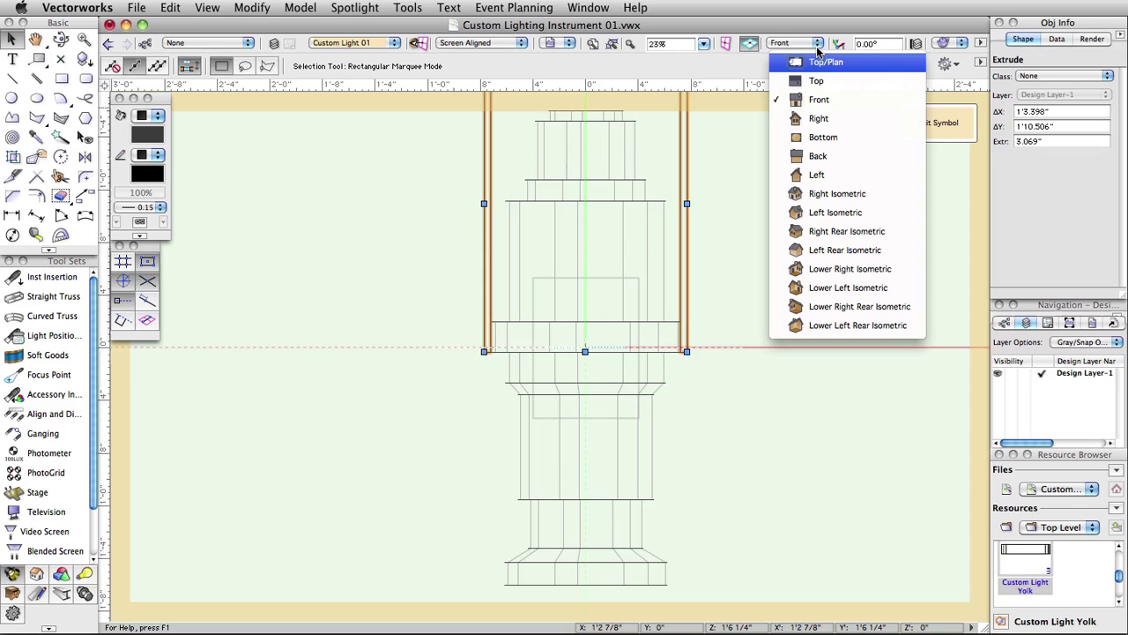
pyautogui.click(813, 79)
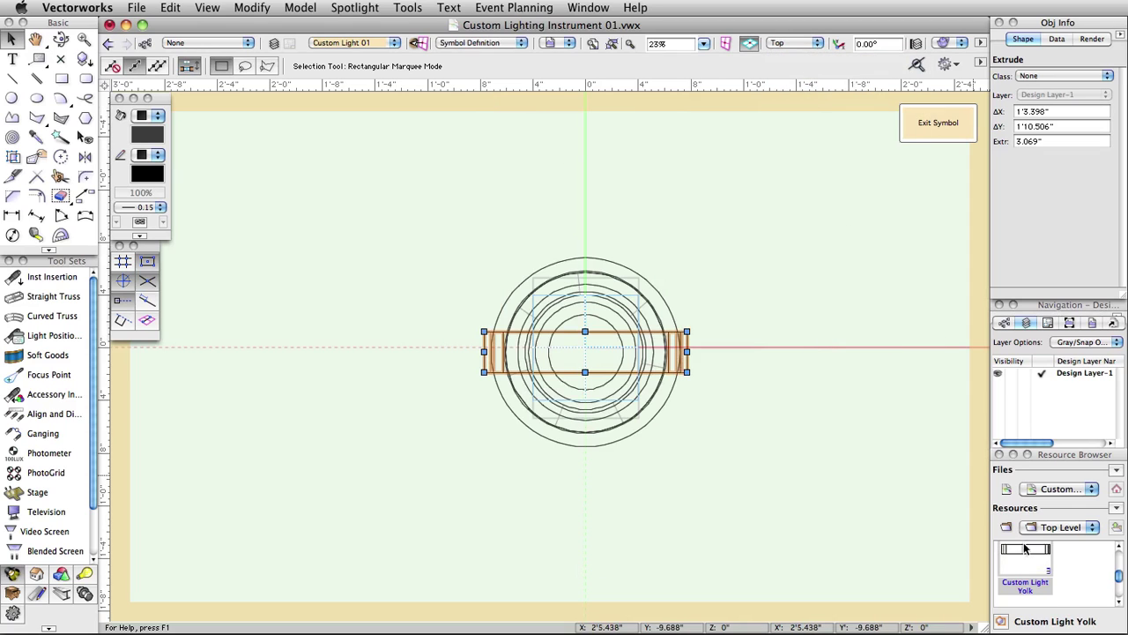
pyautogui.scroll(-2, 1027, 555)
# Insert the Custom Light Clamp at the drawing centre and view it from the left side.
pyautogui.doubleClick(1031, 571)
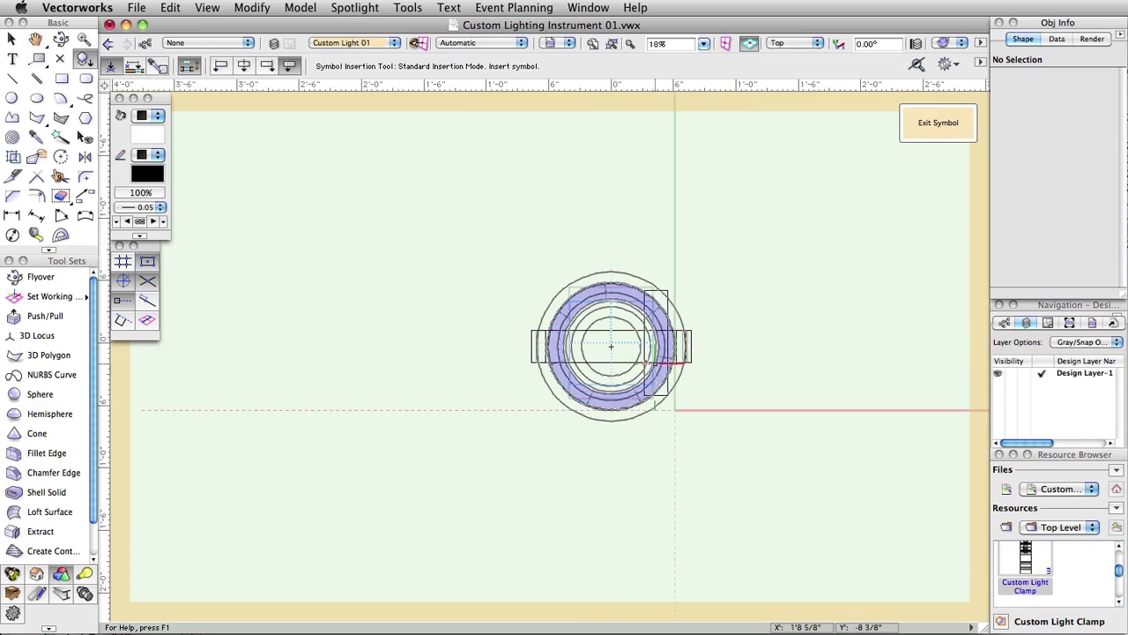
pyautogui.click(611, 346)
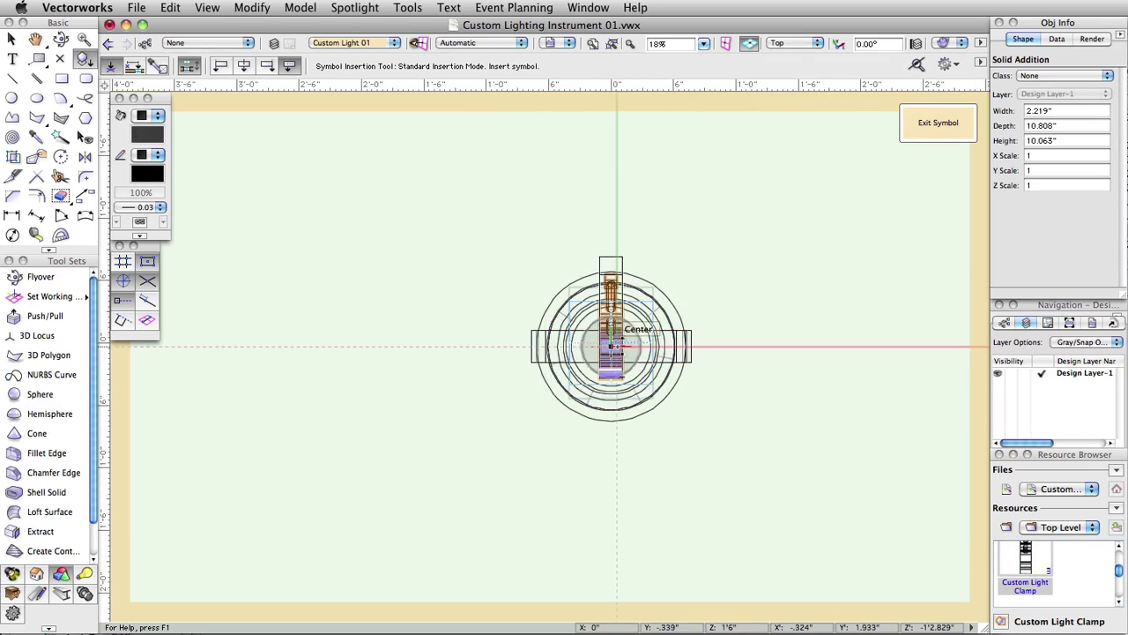
pyautogui.click(797, 42)
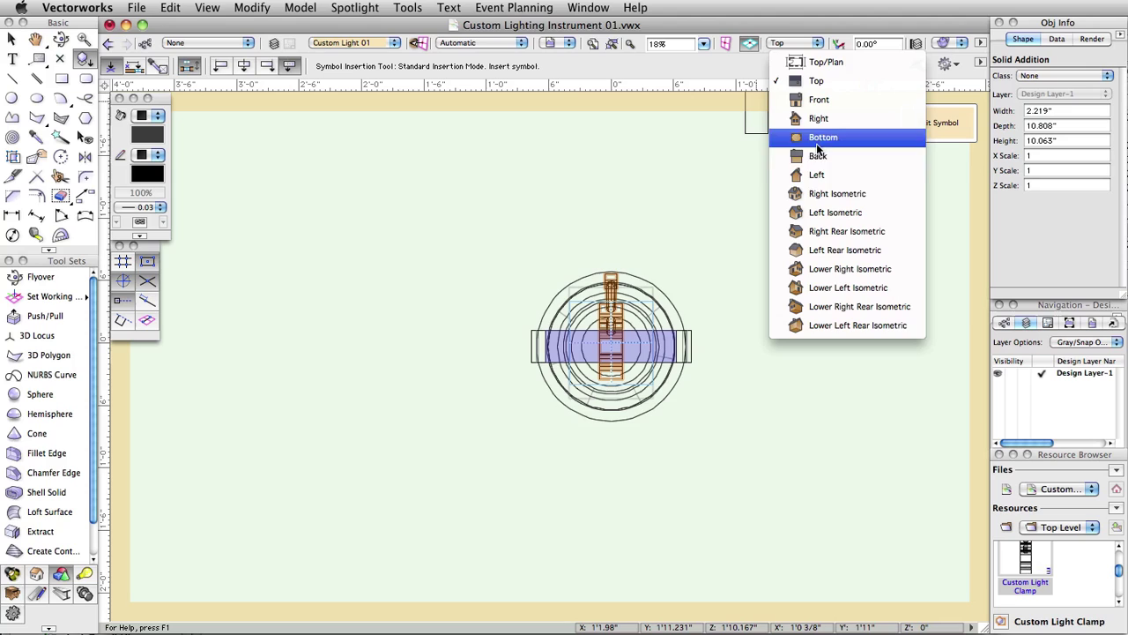
pyautogui.click(816, 175)
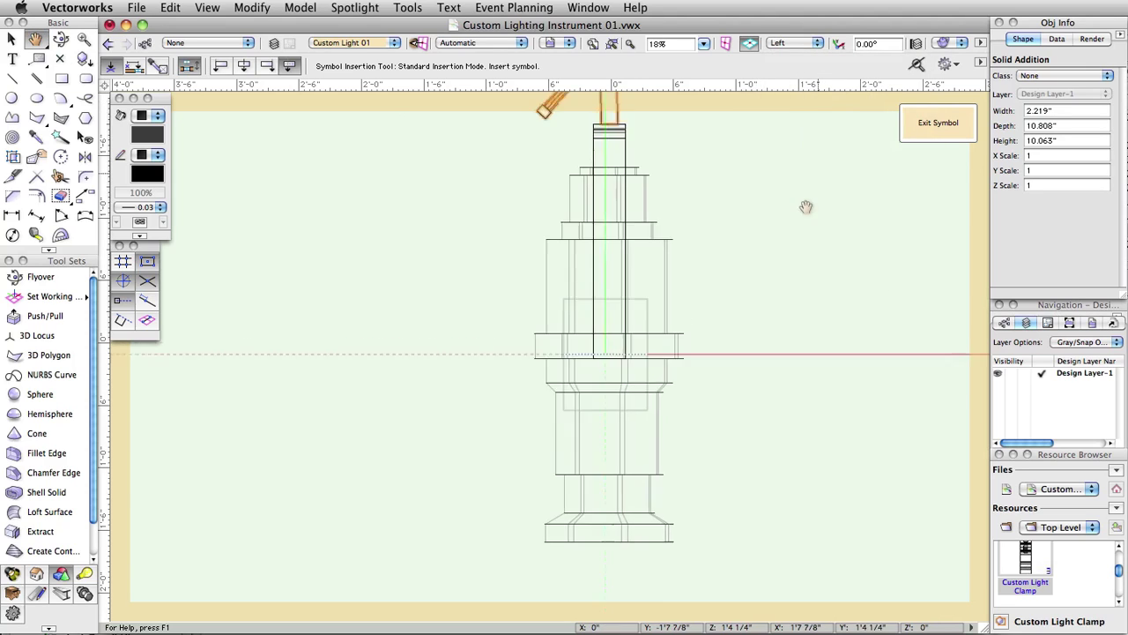
pyautogui.press('space')
pyautogui.moveTo(805, 209); pyautogui.dragTo(791, 322)
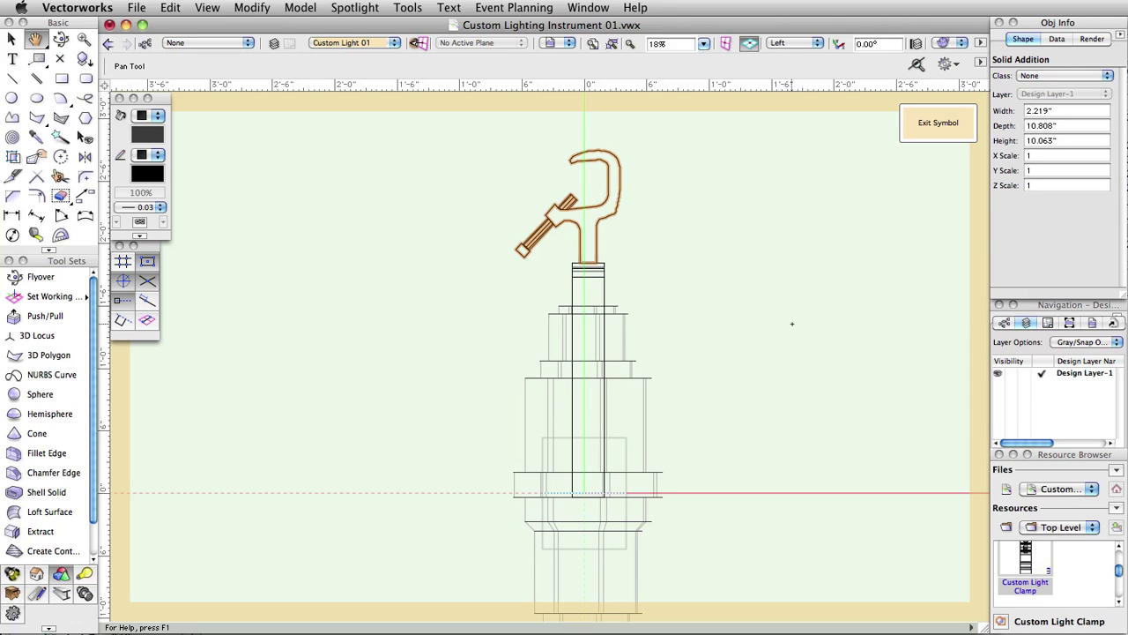
# Show the fixture in Right Isometric with shaded rendering, framed to fit the whole light.
pyautogui.press('x')
pyautogui.press('3')
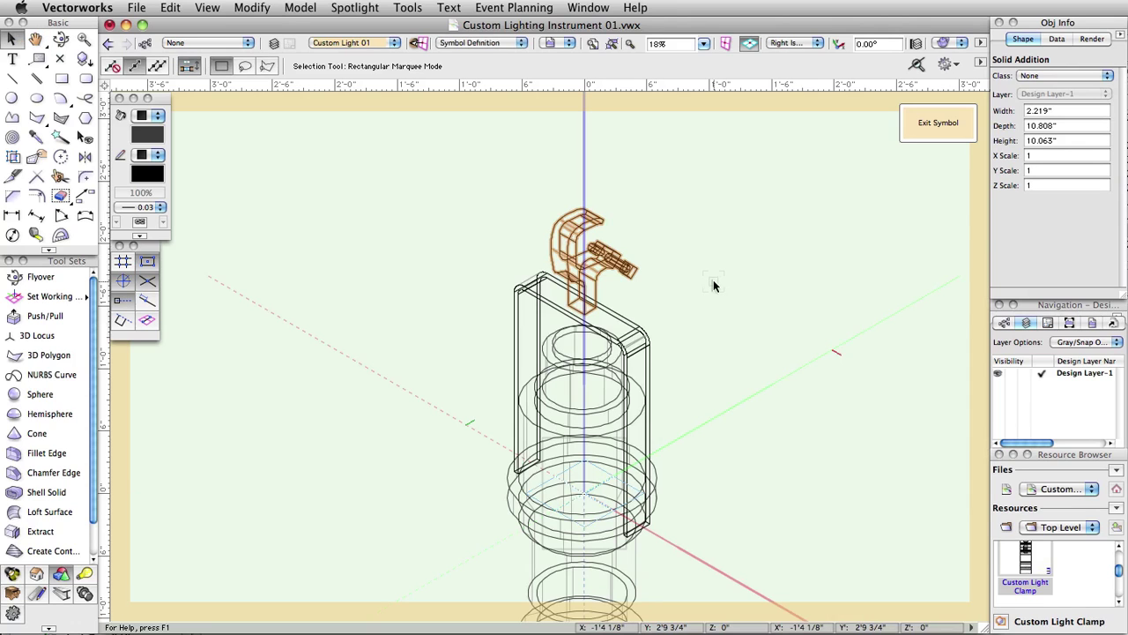
pyautogui.press('super+shift+g')
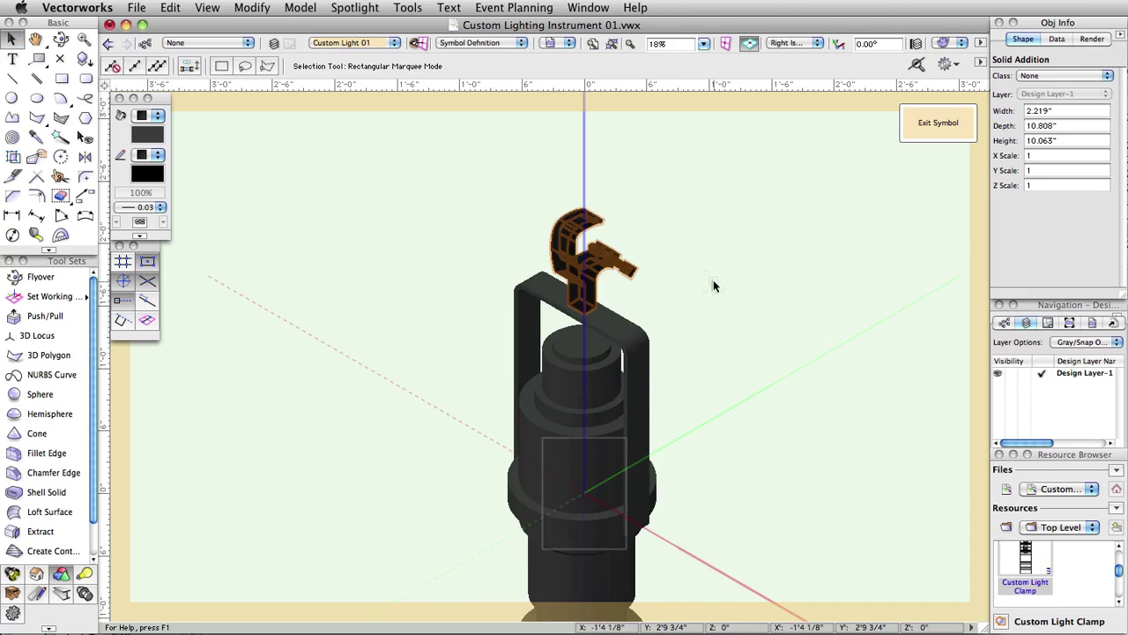
pyautogui.scroll(1, 725, 277)
pyautogui.moveTo(732, 206)
pyautogui.mouseDown(button='middle')
pyautogui.moveTo(733, 194)
pyautogui.moveTo(667, 168)
pyautogui.moveTo(675, 194)
pyautogui.mouseUp(button='middle')
pyautogui.scroll(-2, 675, 194)
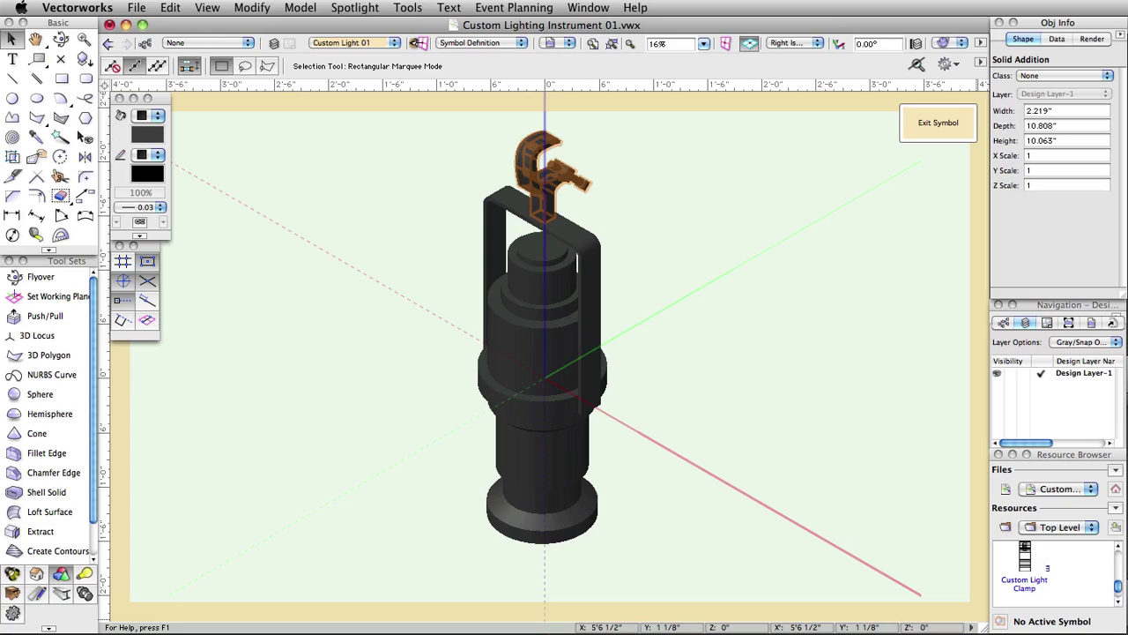
pyautogui.click(792, 43)
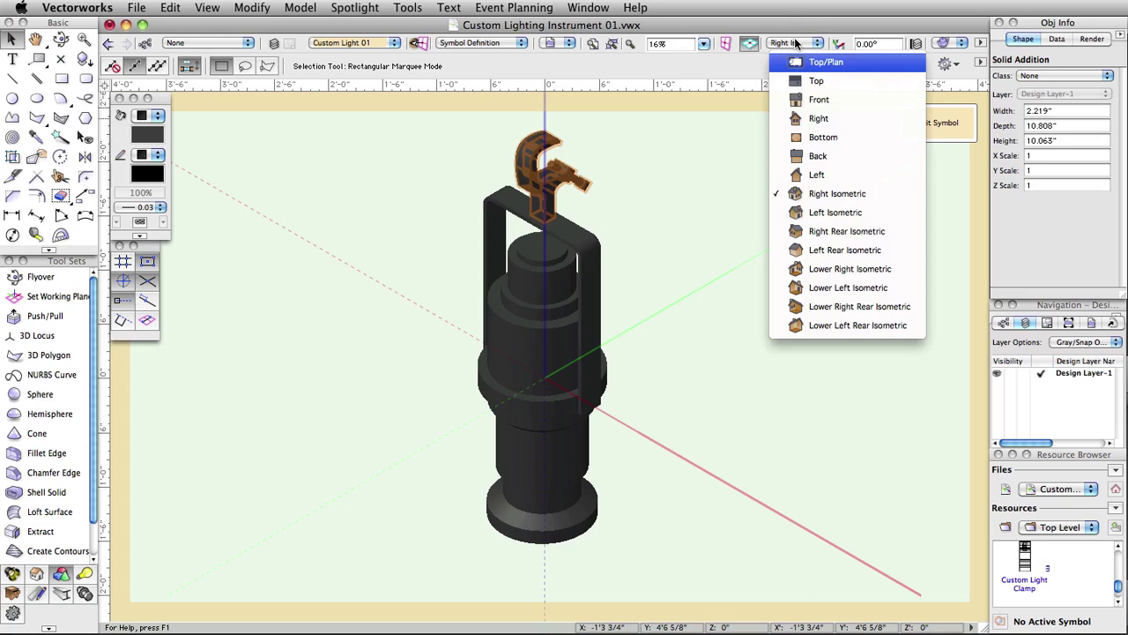
# Switch to Left view and select all three parts of the light.
pyautogui.click(791, 174)
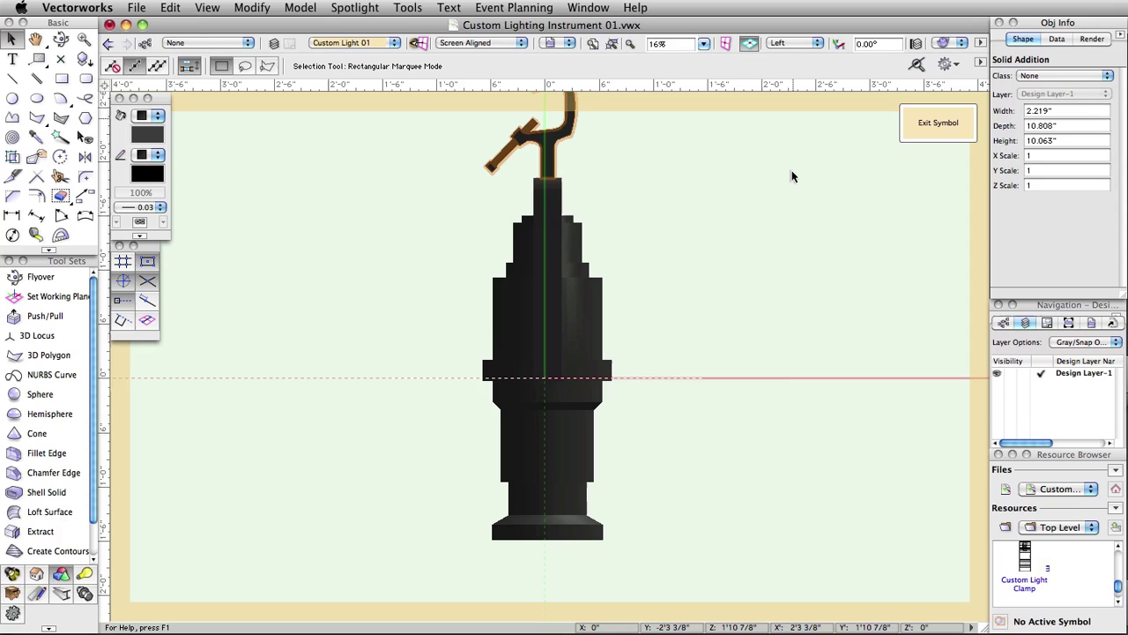
pyautogui.press('super+a')
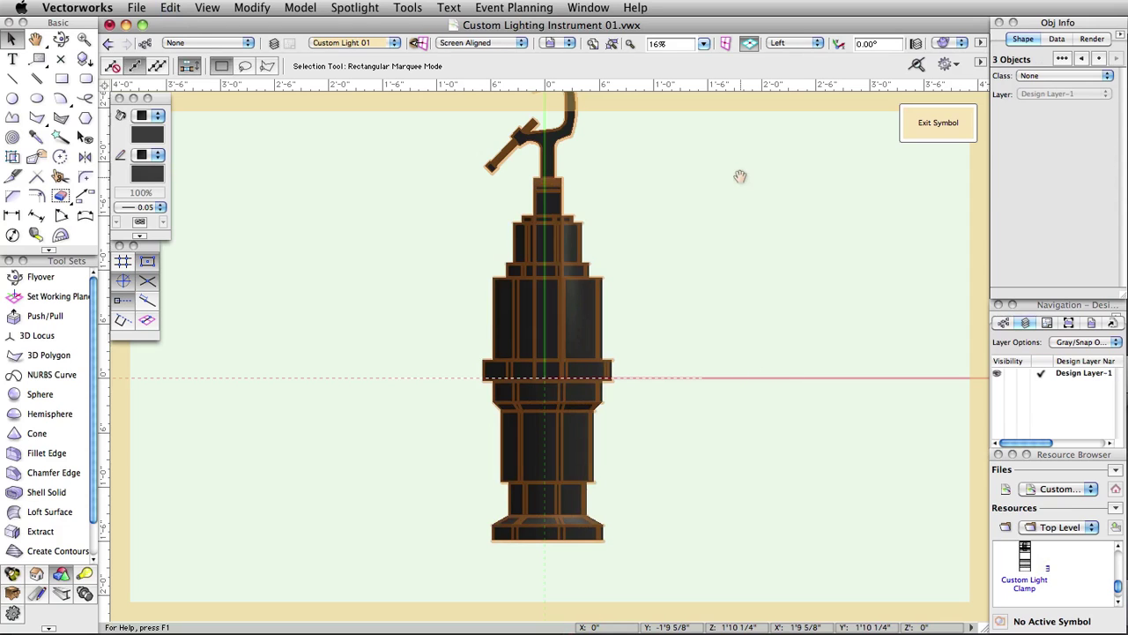
pyautogui.press('h')
pyautogui.moveTo(740, 176); pyautogui.dragTo(730, 221)
pyautogui.press('x')
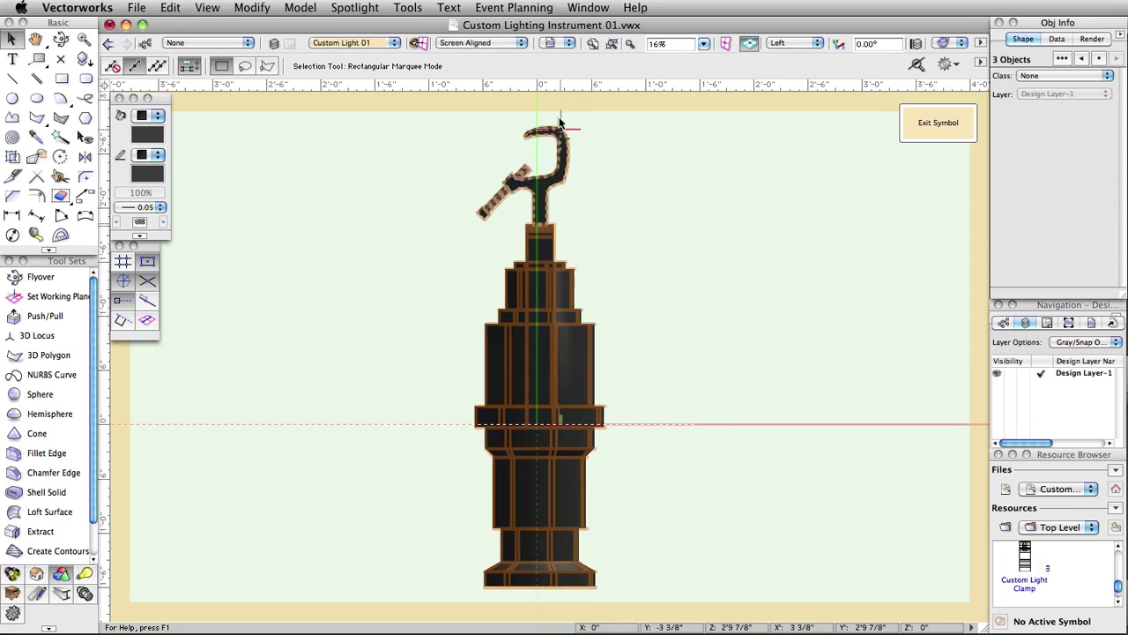
# Move the light down about 2'5" so the clamp hook's end snaps to the origin.
pyautogui.moveTo(546, 127); pyautogui.dragTo(553, 401)
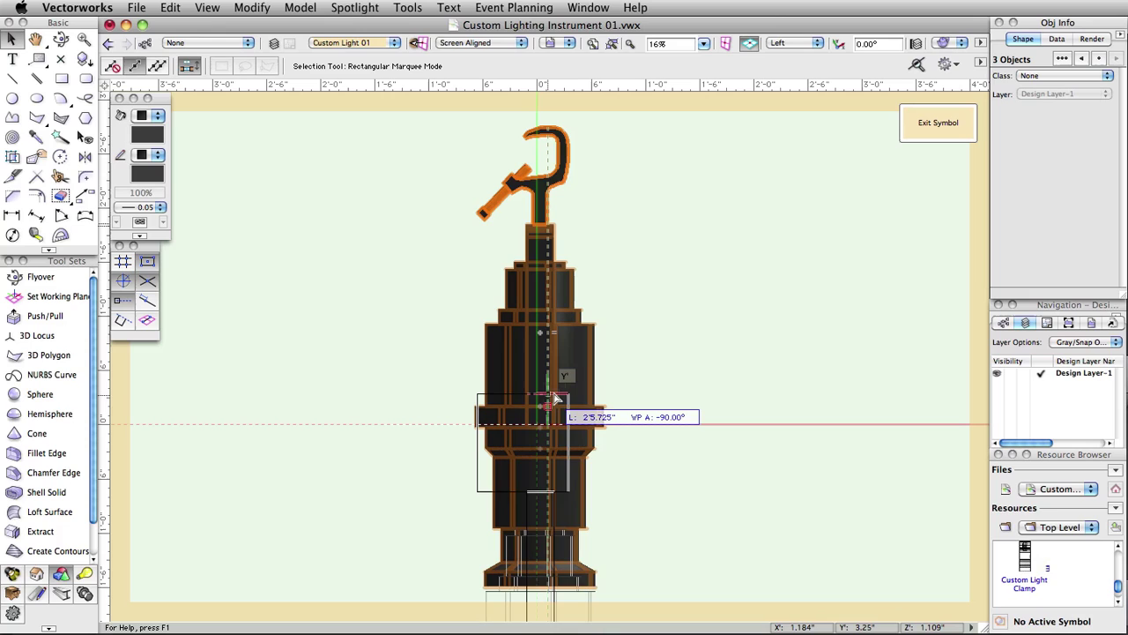
pyautogui.moveTo(557, 399); pyautogui.dragTo(556, 396)
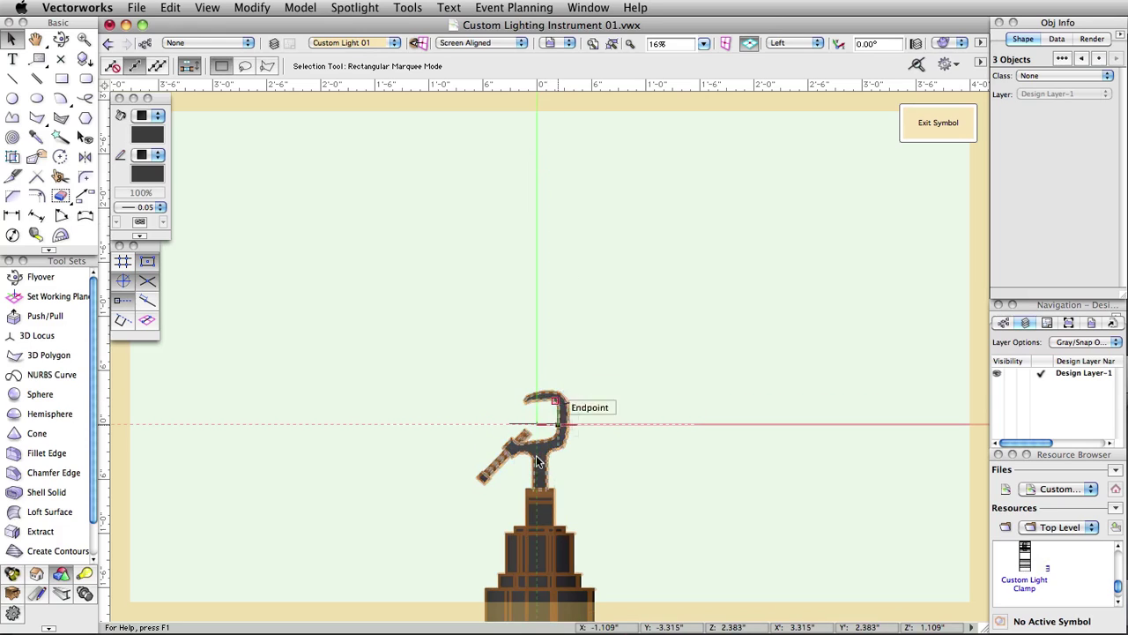
pyautogui.scroll(1, 532, 469)
pyautogui.scroll(1, 533, 469)
pyautogui.click(642, 466)
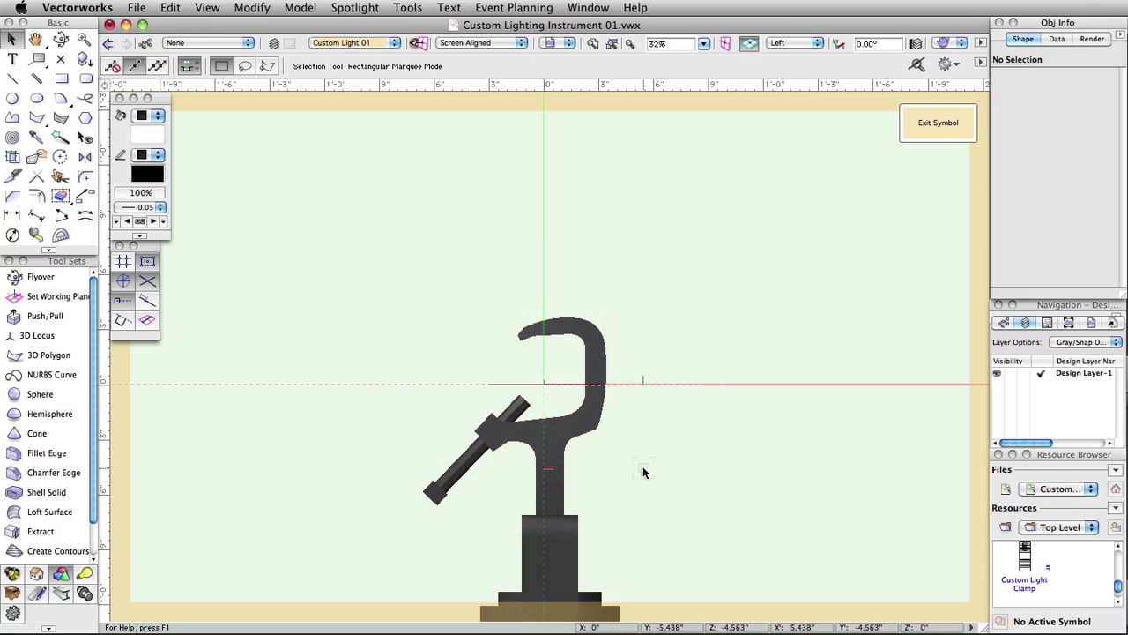
pyautogui.click(817, 44)
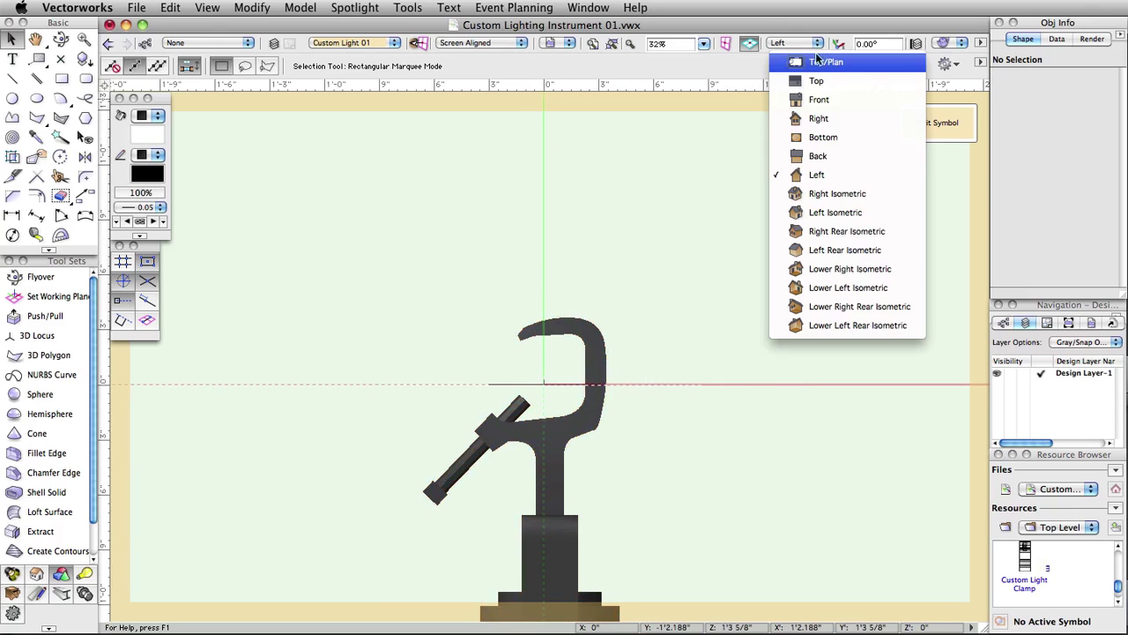
# In Top/Plan view, place a 3D Locus at the fixture's centre (X 0", Y -.339").
pyautogui.click(806, 63)
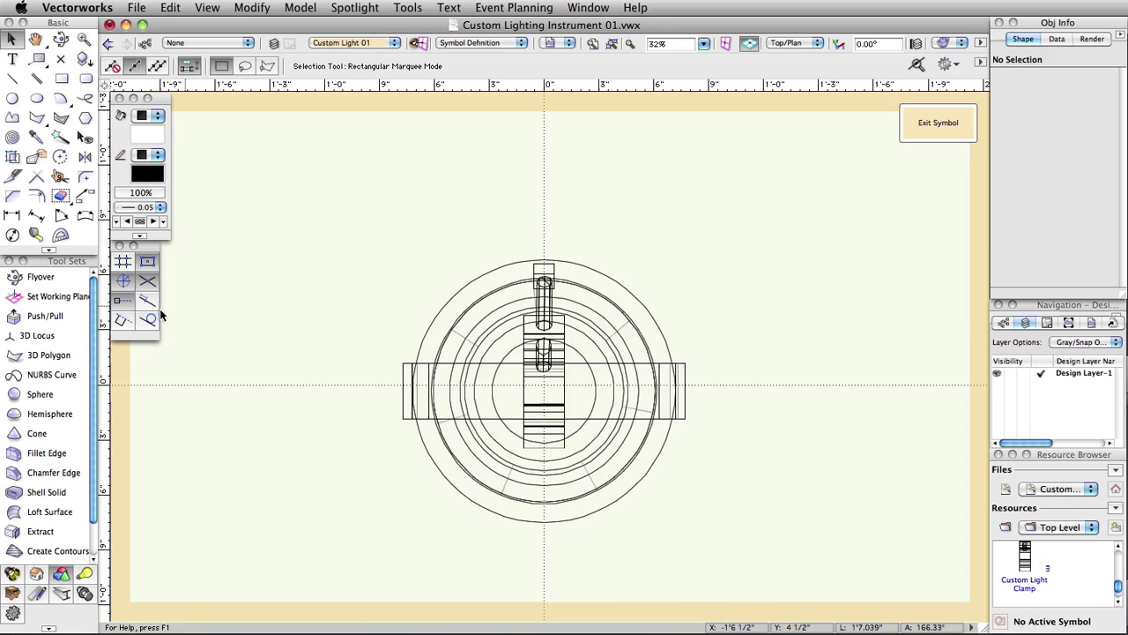
pyautogui.click(41, 336)
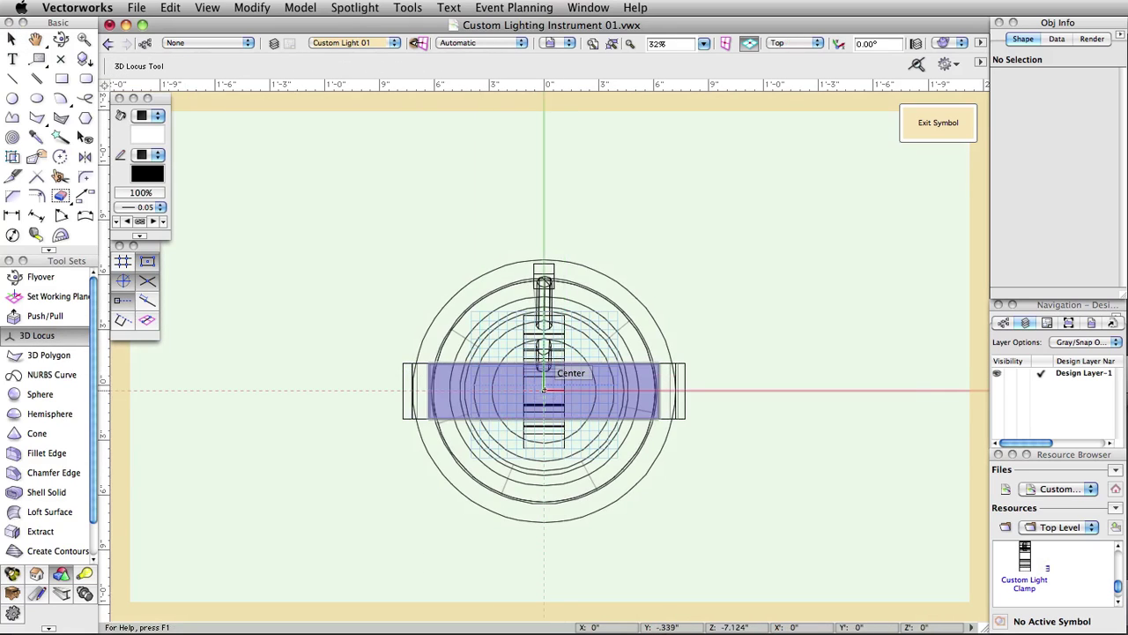
pyautogui.click(544, 391)
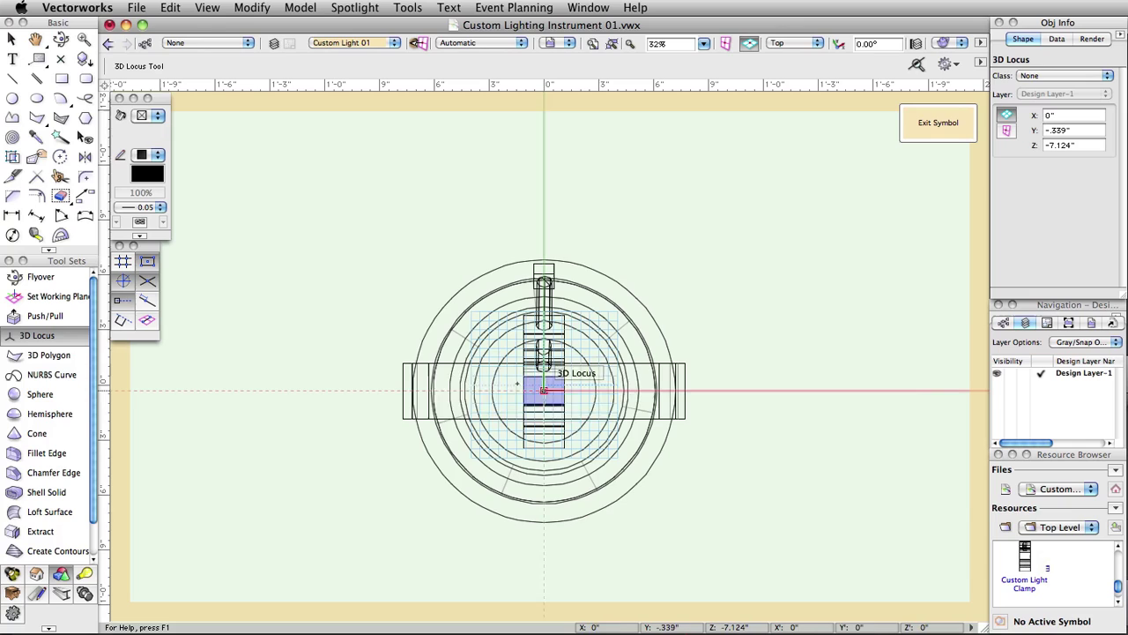
# In Front view, drag the 3D Locus down into the lamp body to Z -2'4.366".
pyautogui.click(14, 40)
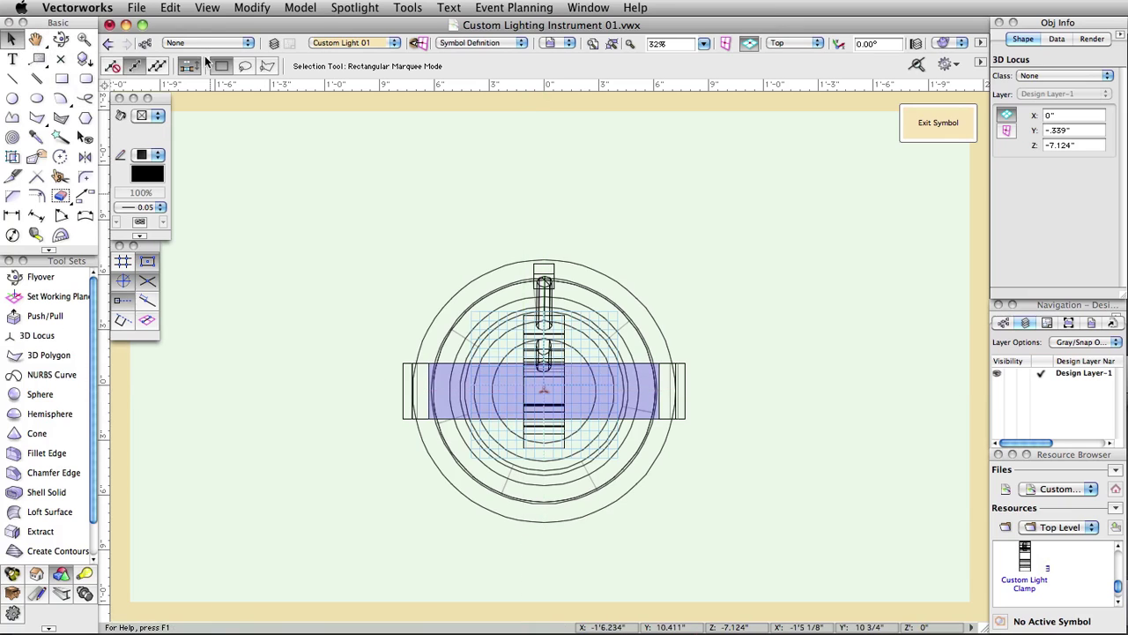
pyautogui.click(791, 45)
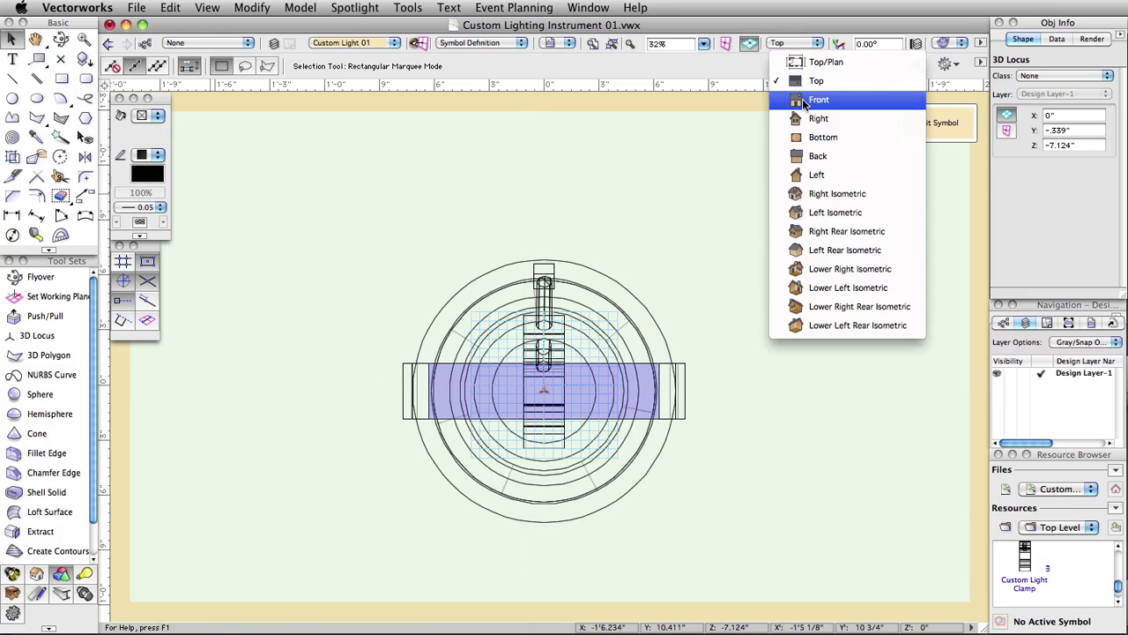
pyautogui.click(802, 100)
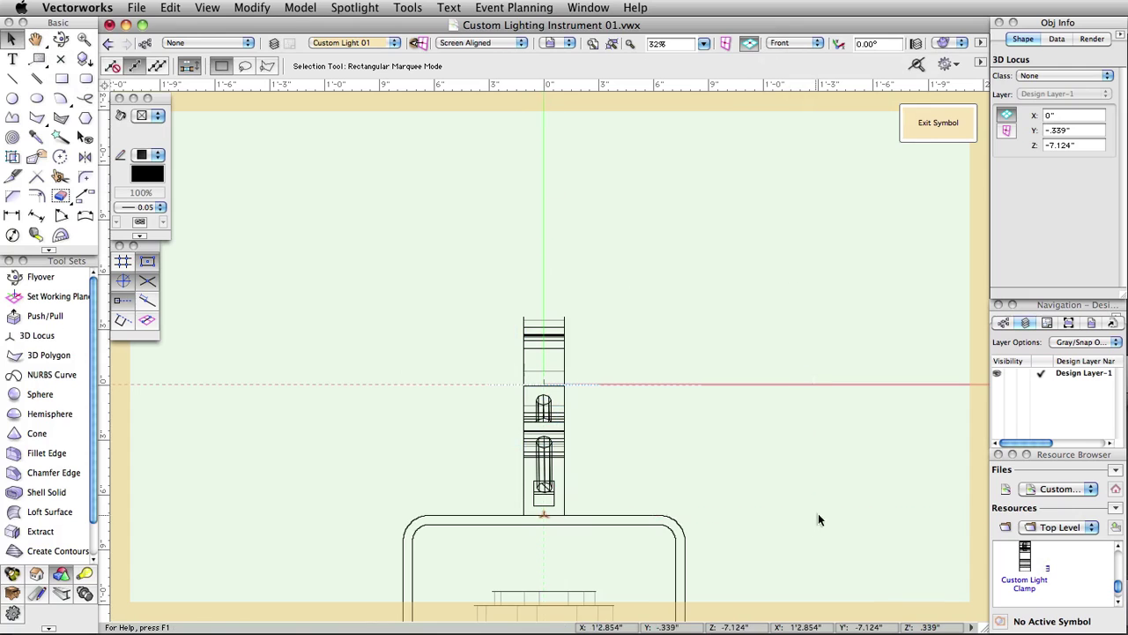
pyautogui.press('space')
pyautogui.moveTo(817, 513)
pyautogui.mouseDown()
pyautogui.moveTo(864, 202)
pyautogui.moveTo(816, 154)
pyautogui.mouseUp()
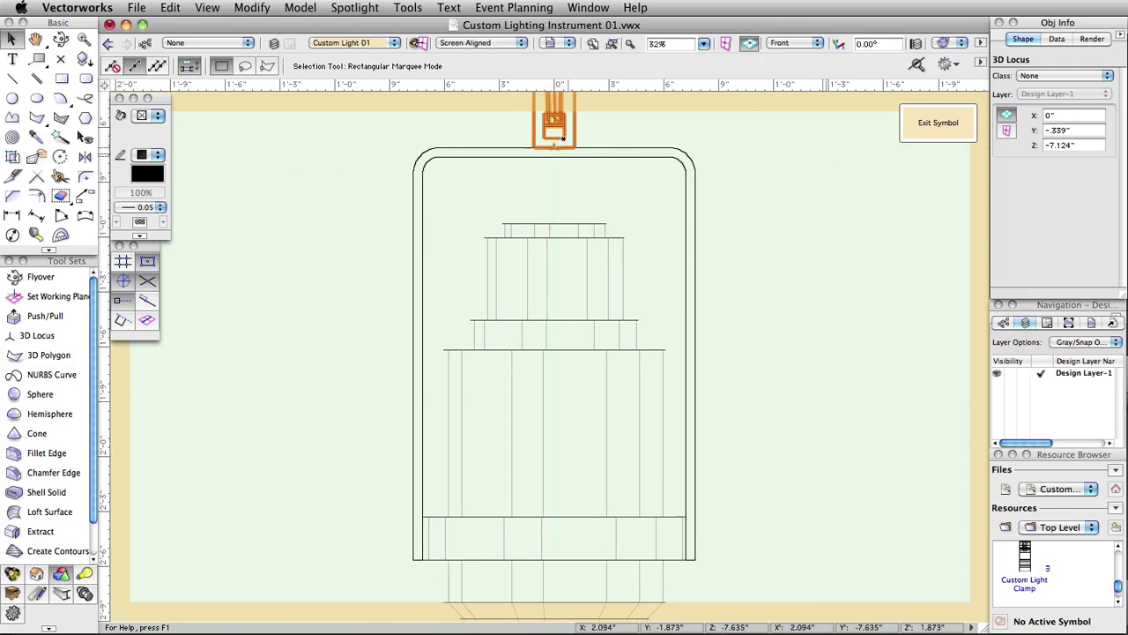
pyautogui.moveTo(553, 147)
pyautogui.mouseDown()
pyautogui.moveTo(554, 125)
pyautogui.moveTo(554, 556)
pyautogui.moveTo(557, 535)
pyautogui.mouseUp()
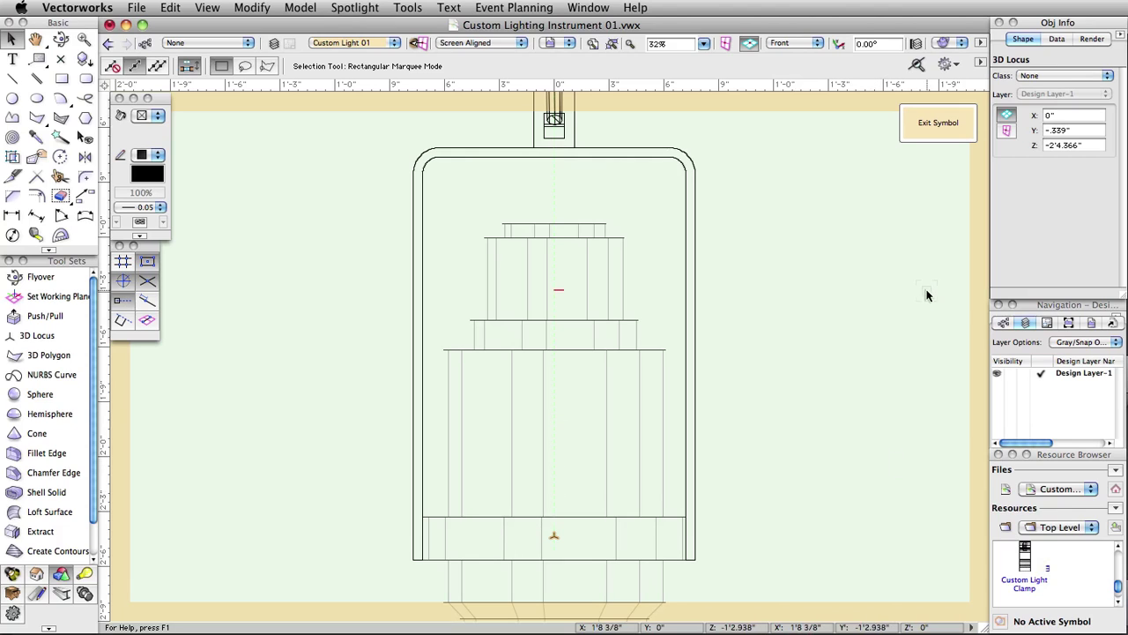
# Invert the selection to exclude the locus and apply Default Instrument Texture to the three parts.
pyautogui.click(167, 10)
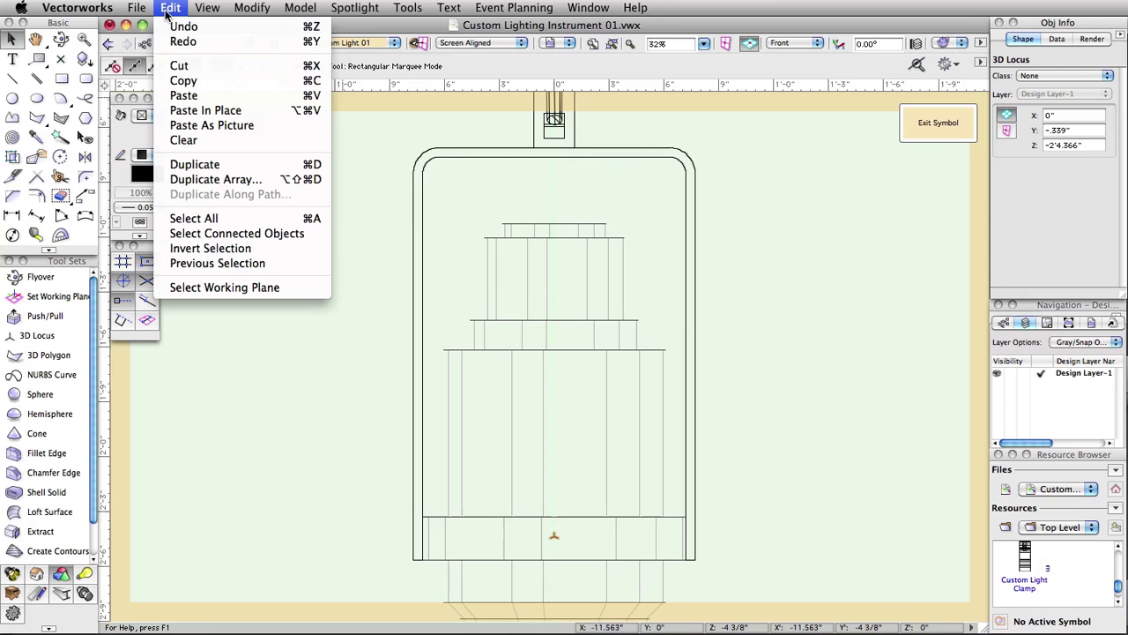
pyautogui.click(208, 250)
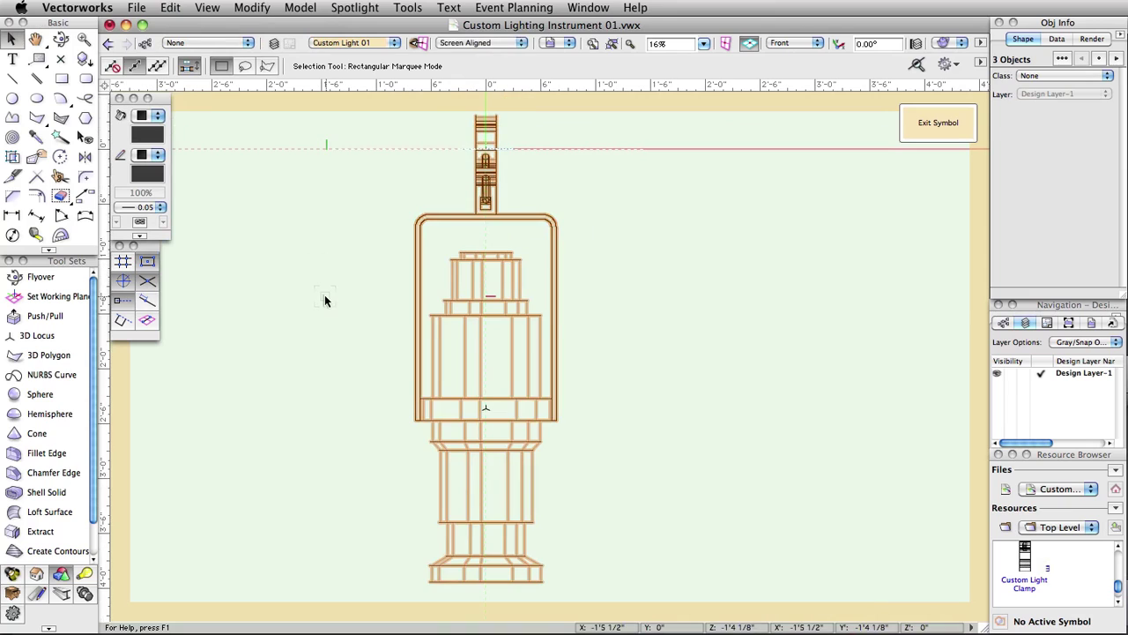
pyautogui.click(1090, 39)
pyautogui.click(1034, 176)
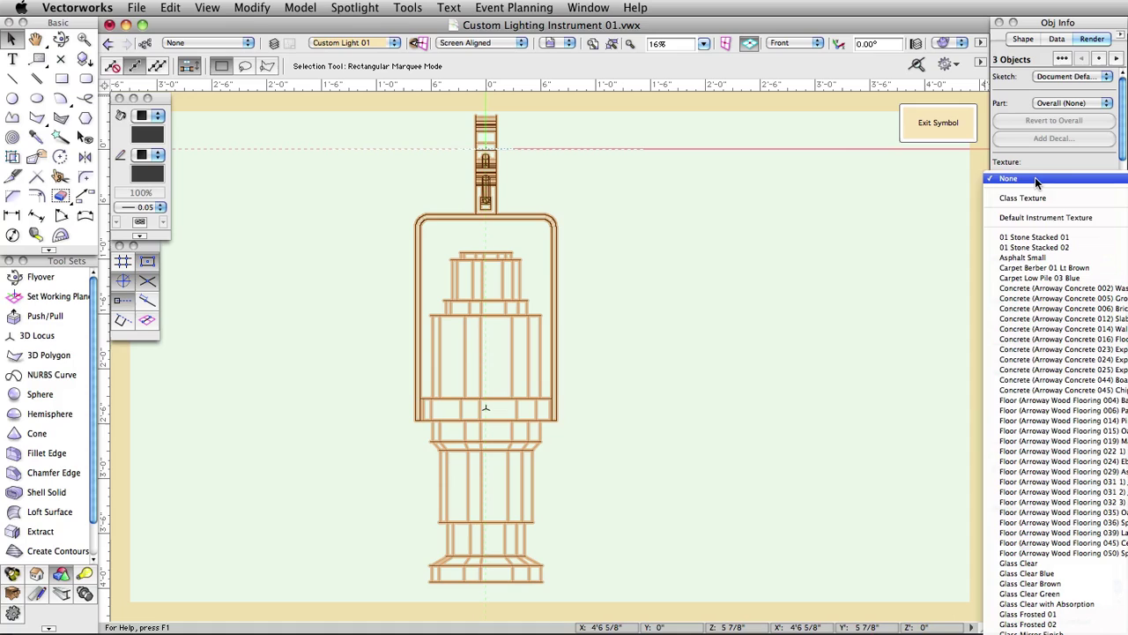
pyautogui.click(1035, 220)
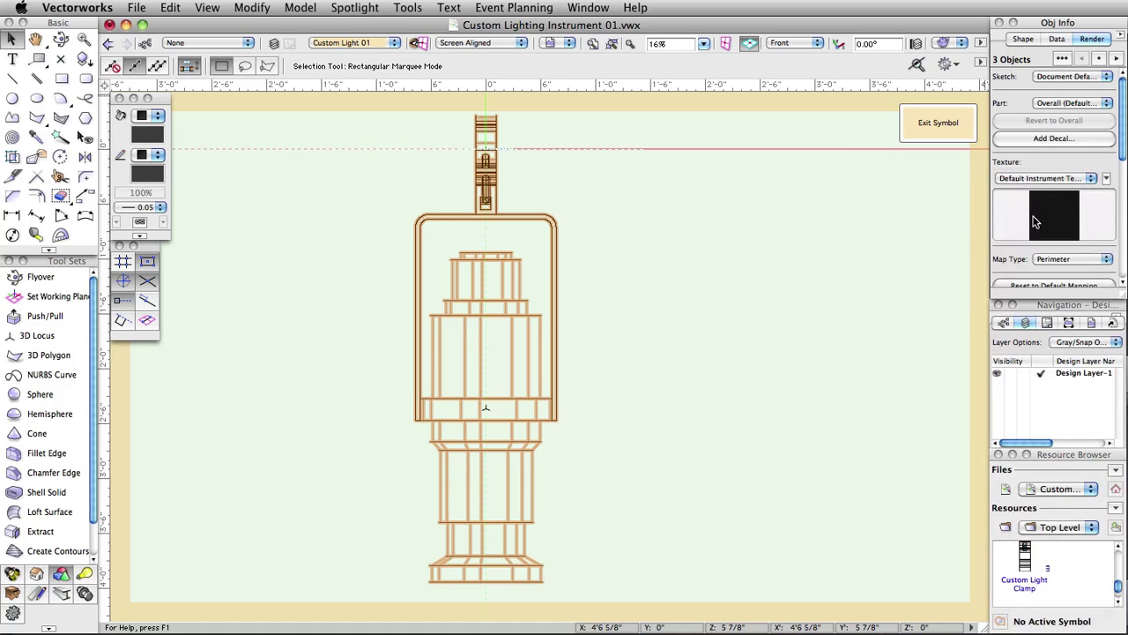
pyautogui.click(750, 246)
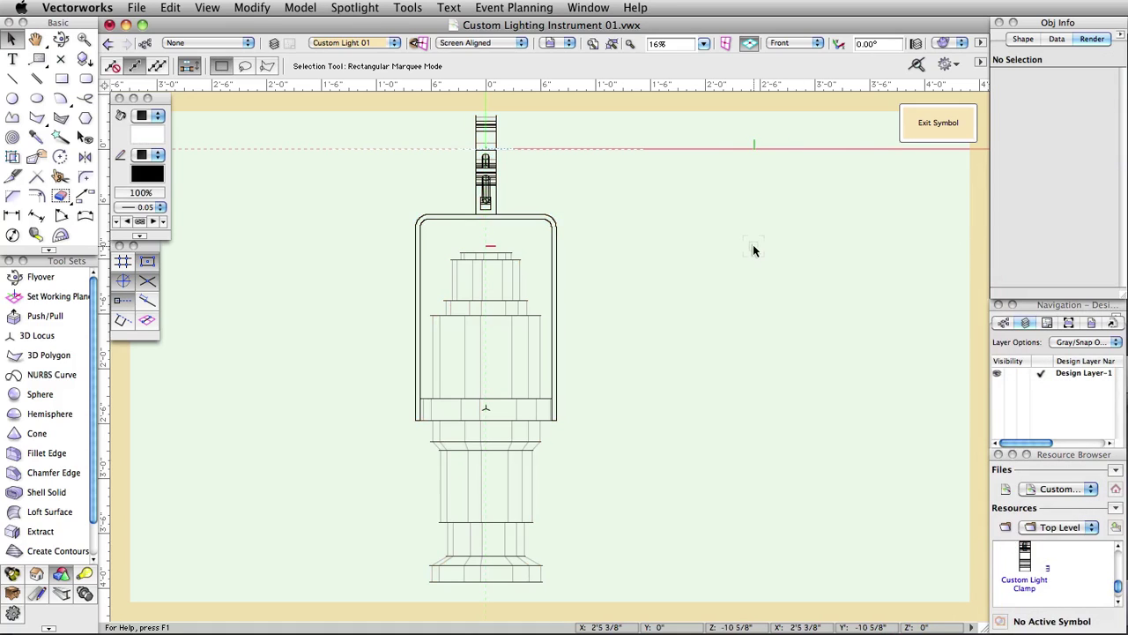
# Switch to Right Isometric view, select the clamp and set the render mode to OpenGL.
pyautogui.click(819, 43)
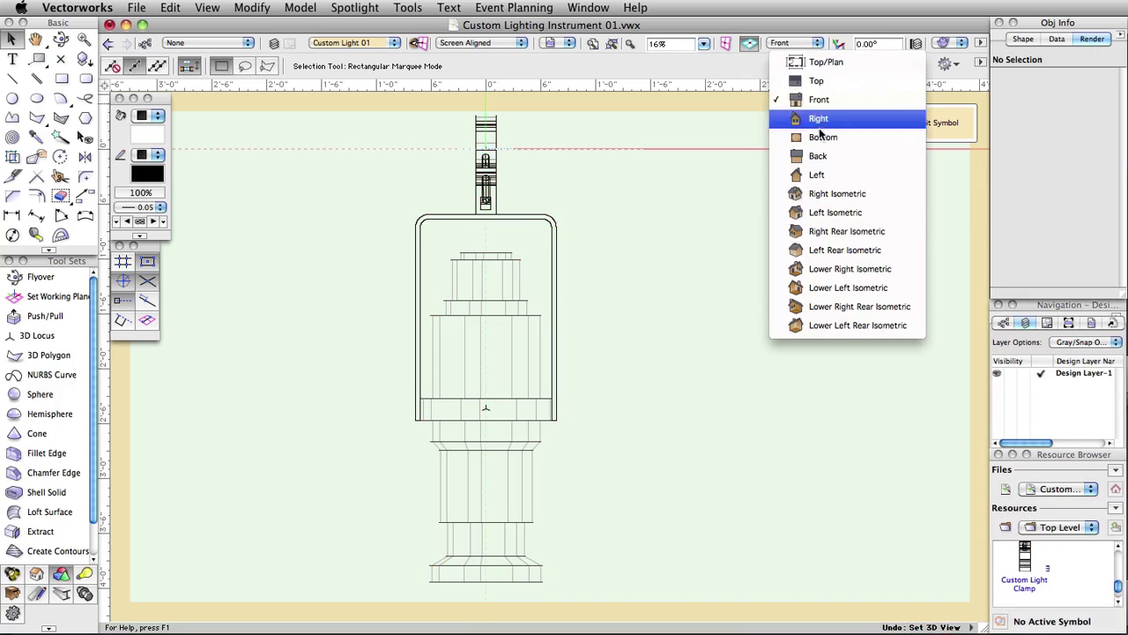
pyautogui.click(819, 189)
pyautogui.click(520, 165)
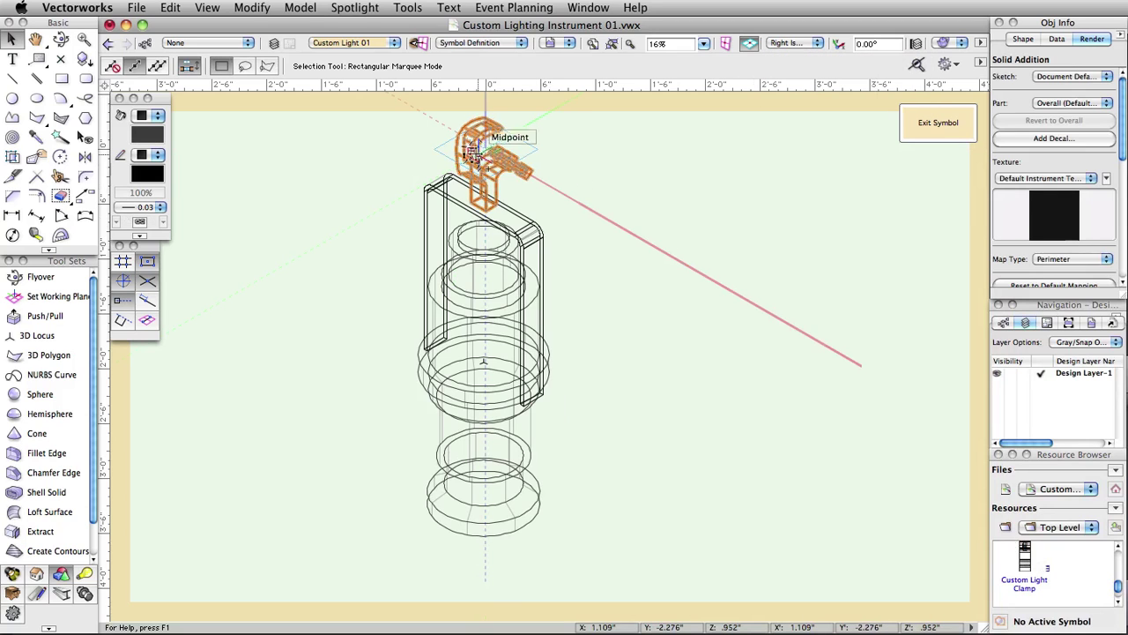
pyautogui.click(959, 43)
pyautogui.click(968, 148)
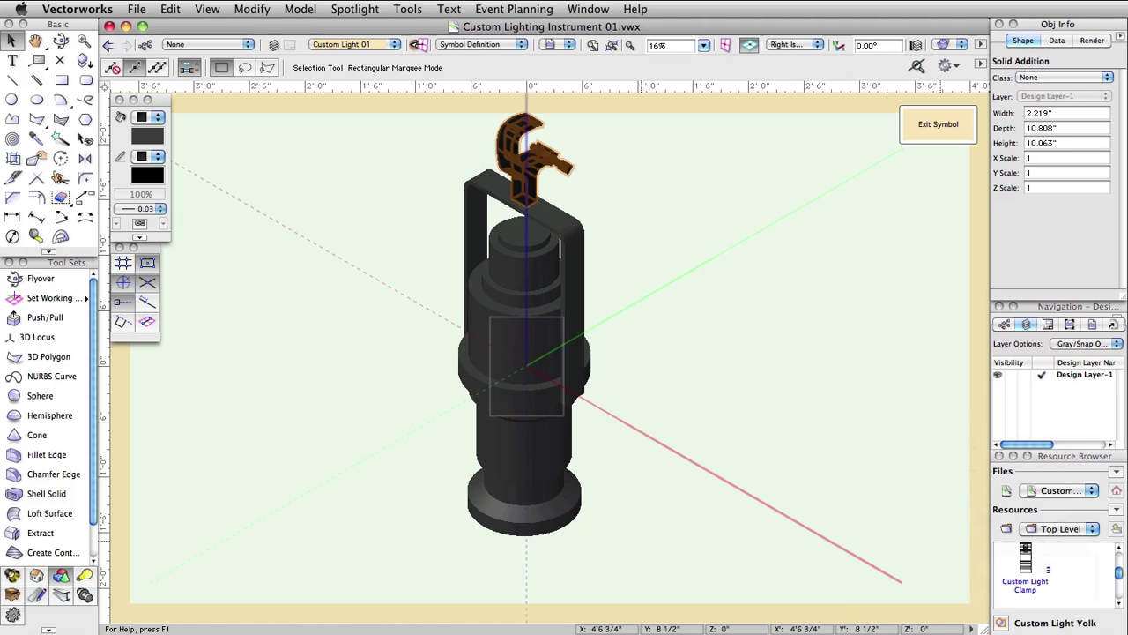
# Open the Resource Browser showing Light Info Record, Light Info Record M and Parts formats.
pyautogui.press('super+r')
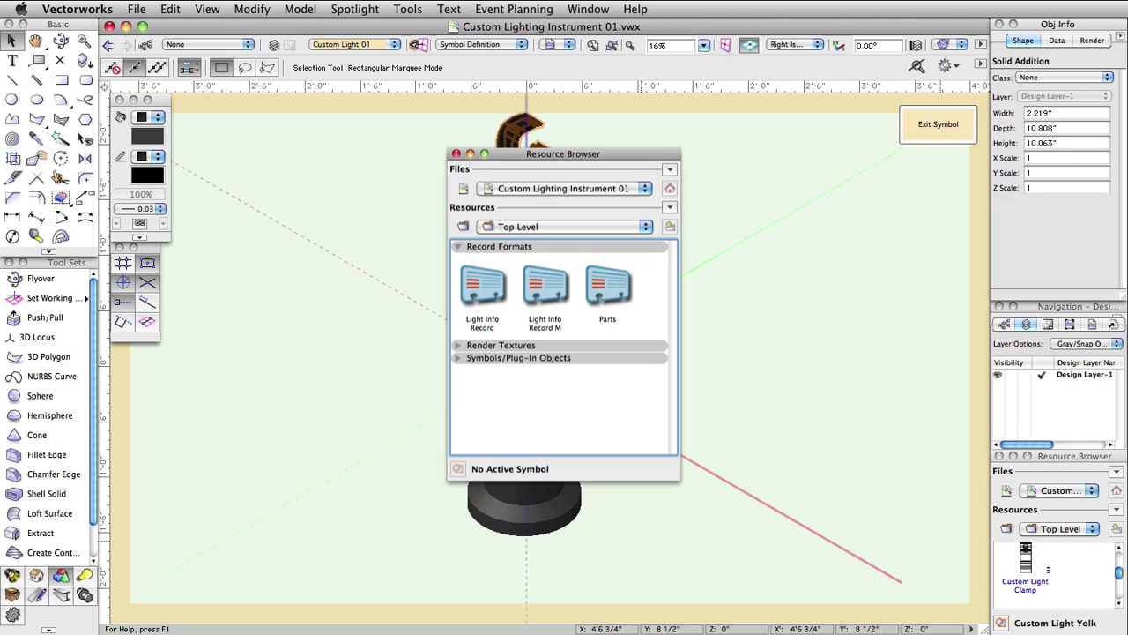
# Dock the floating Resource Browser back so the shaded fixture is visible.
pyautogui.moveTo(563, 153); pyautogui.dragTo(1057, 456)
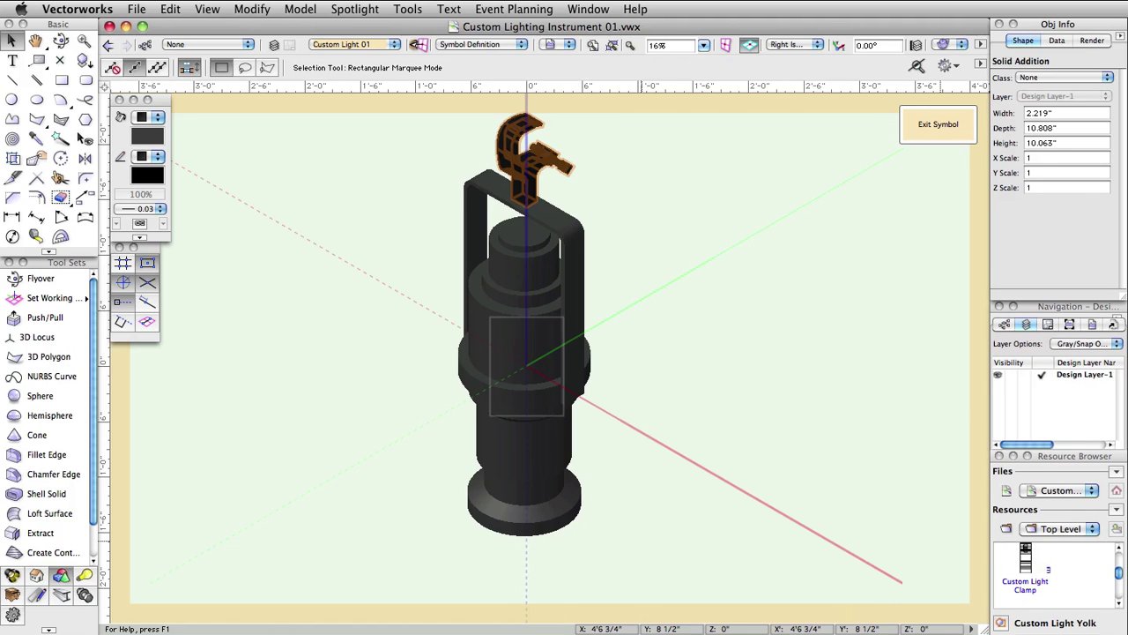
# Attach the Parts record to the clamp and set its Base field to True.
pyautogui.click(1058, 39)
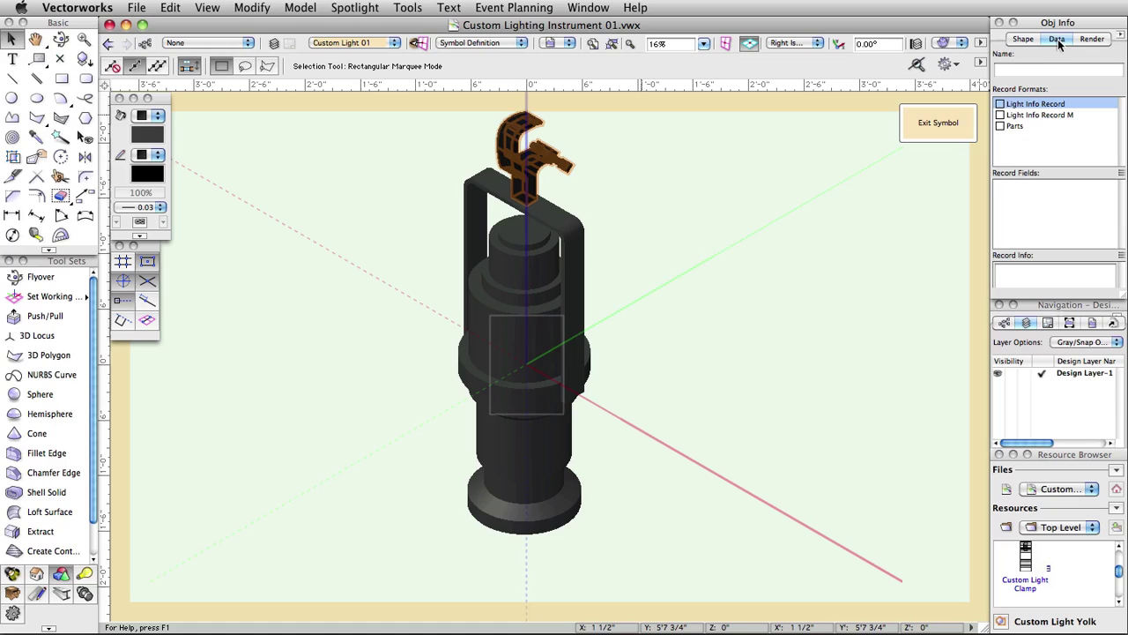
pyautogui.click(1000, 127)
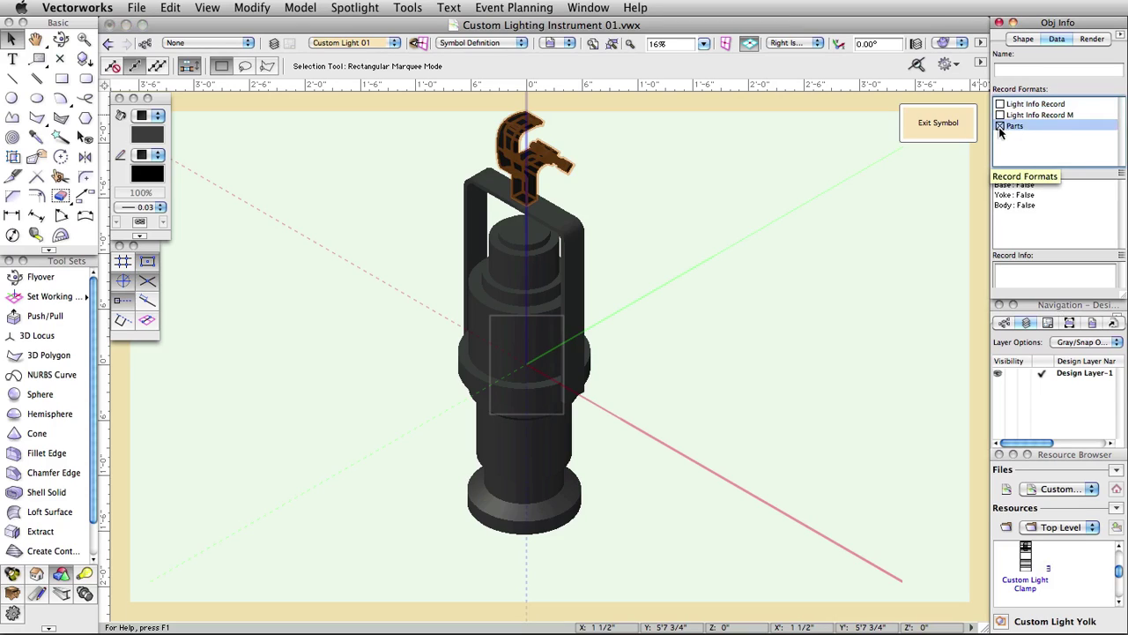
pyautogui.click(1011, 185)
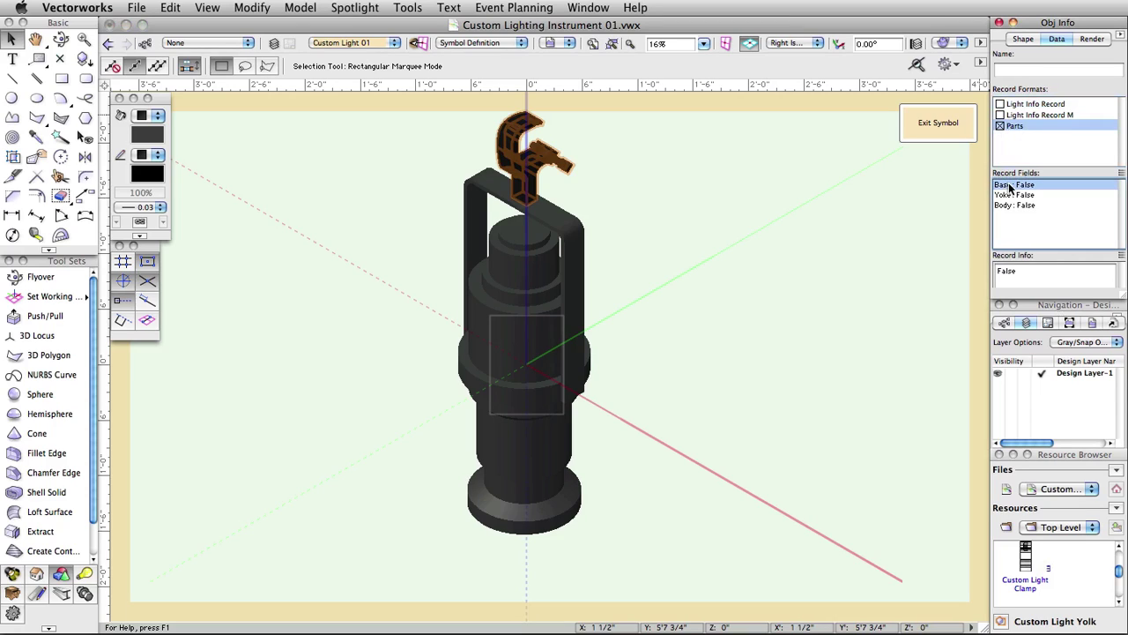
pyautogui.click(1027, 270)
pyautogui.write('T')
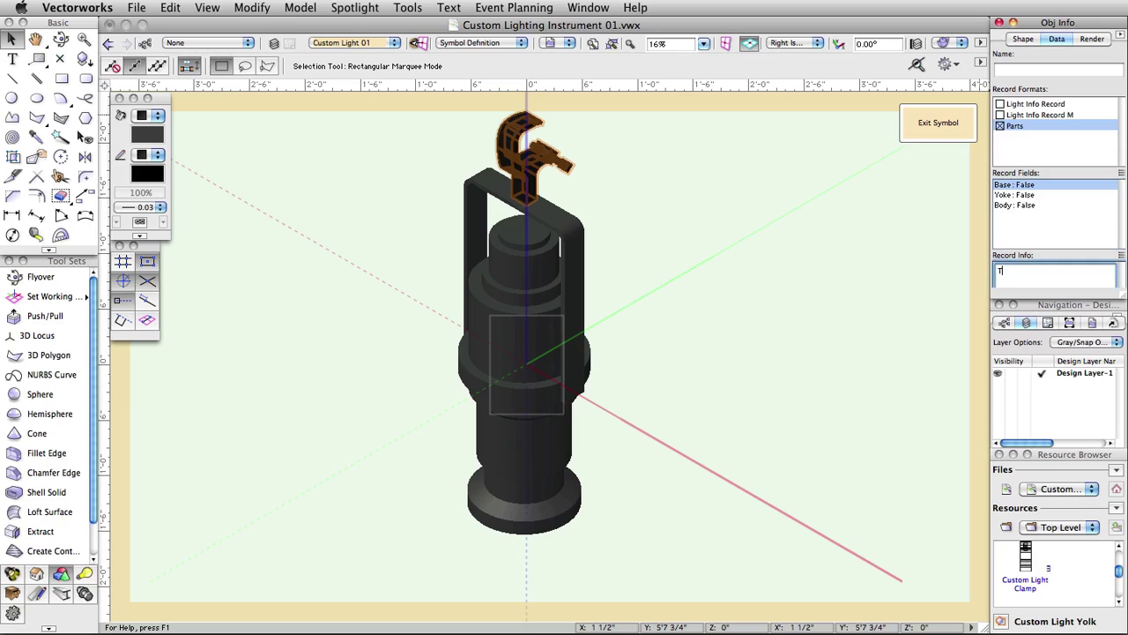
pyautogui.write('rue')
pyautogui.press('Tab')
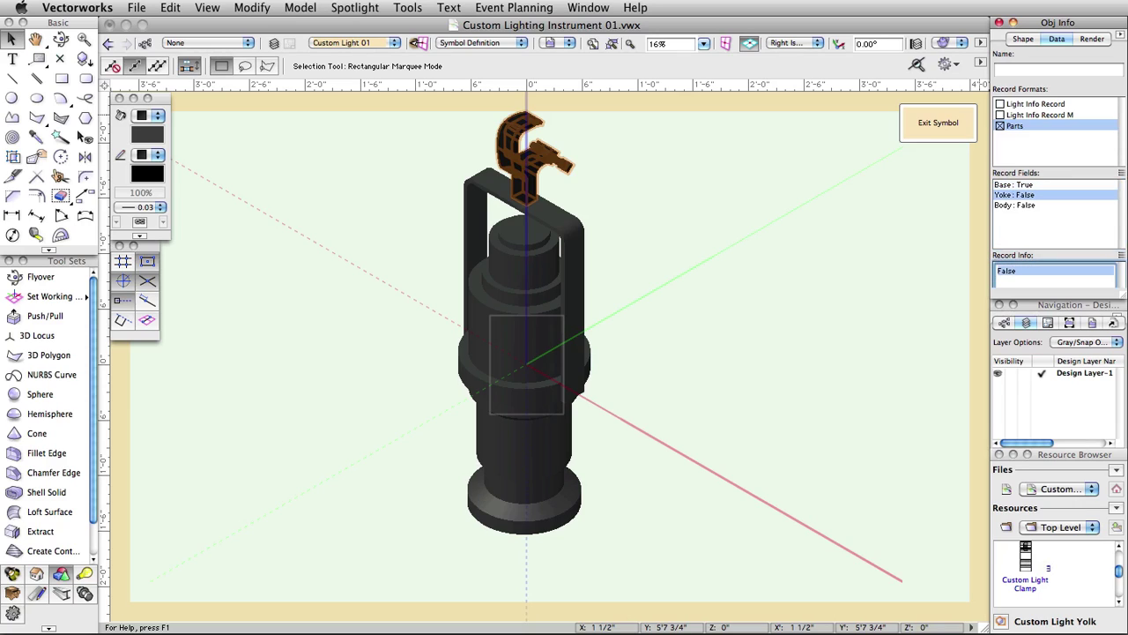
# Attach the Parts record to the yoke and set its Yoke field to True.
pyautogui.click(579, 227)
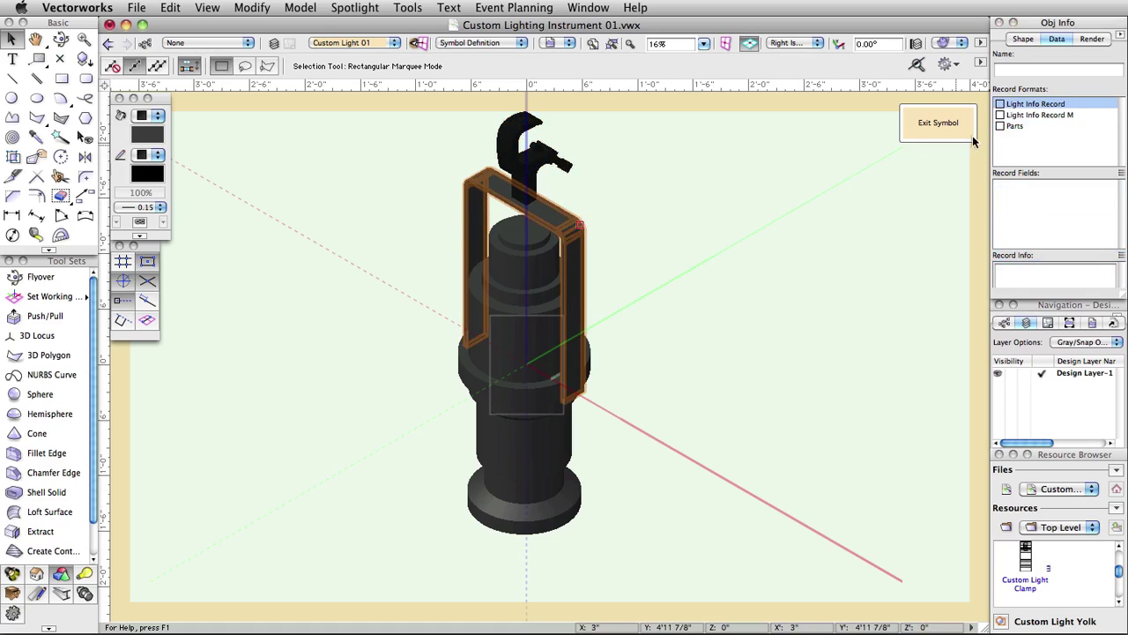
pyautogui.click(1000, 126)
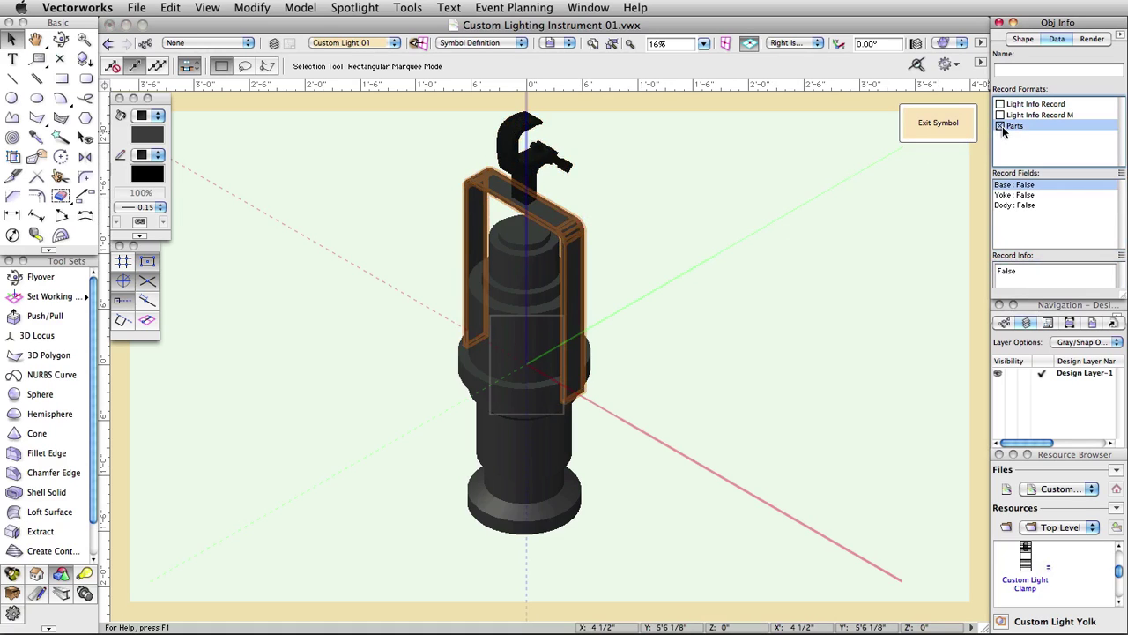
pyautogui.click(1005, 195)
pyautogui.click(1021, 264)
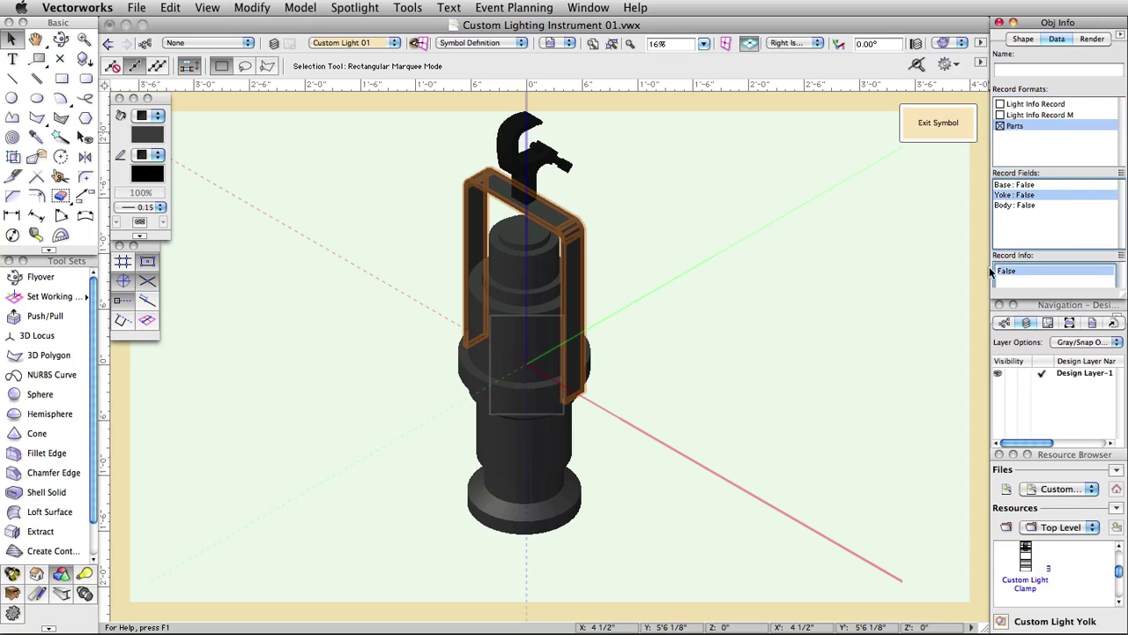
pyautogui.write('True')
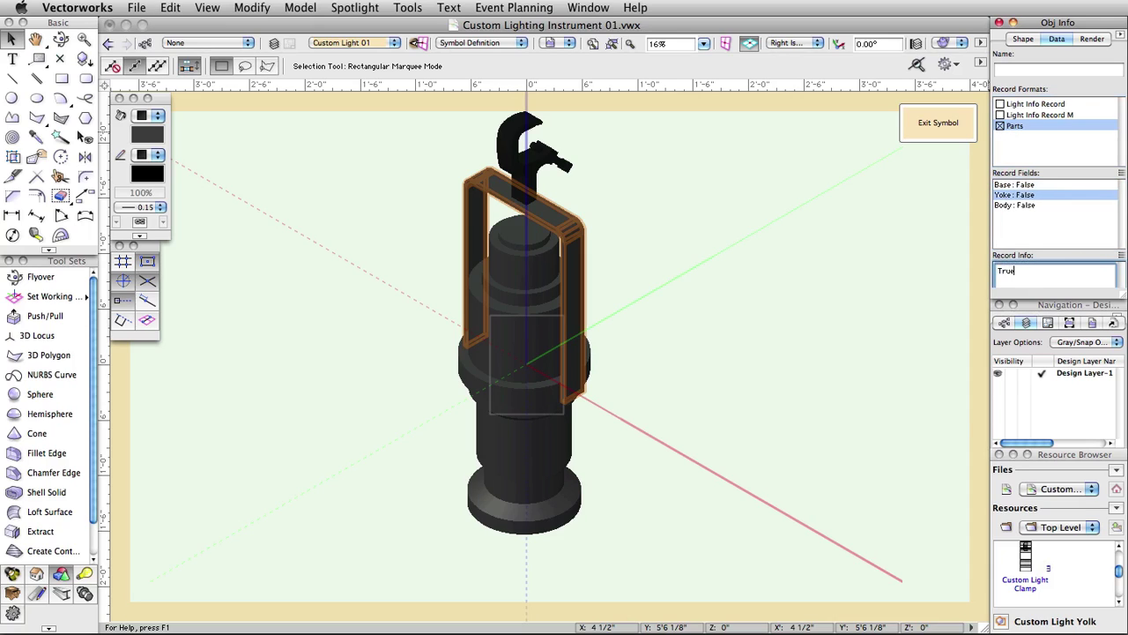
pyautogui.press('Tab')
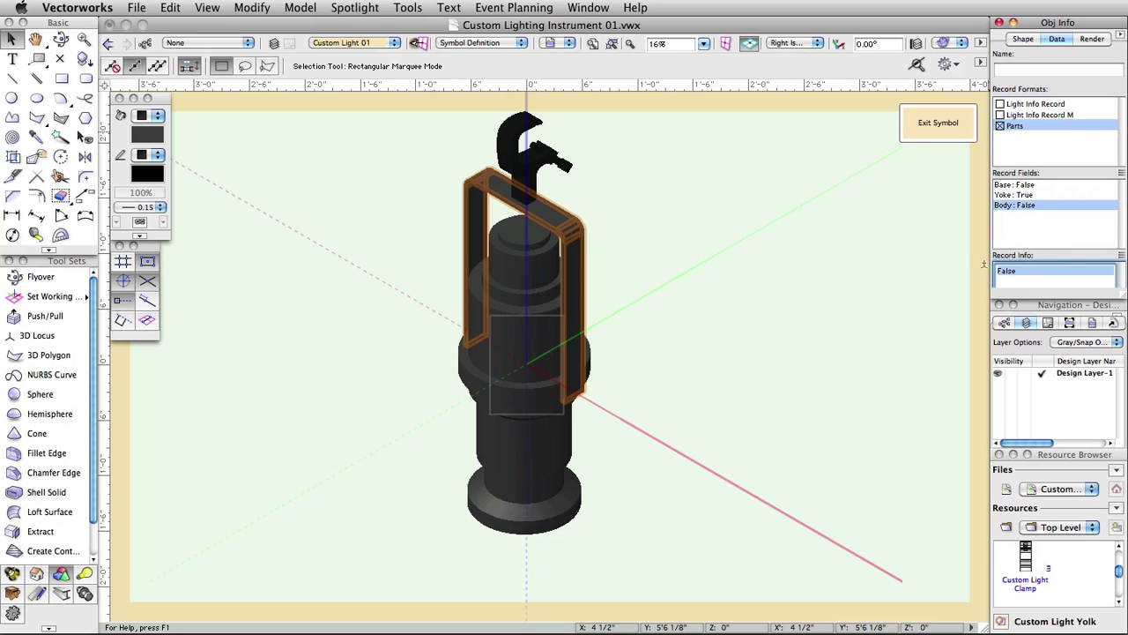
# Set the body's Parts record Body field to True.
pyautogui.click(578, 300)
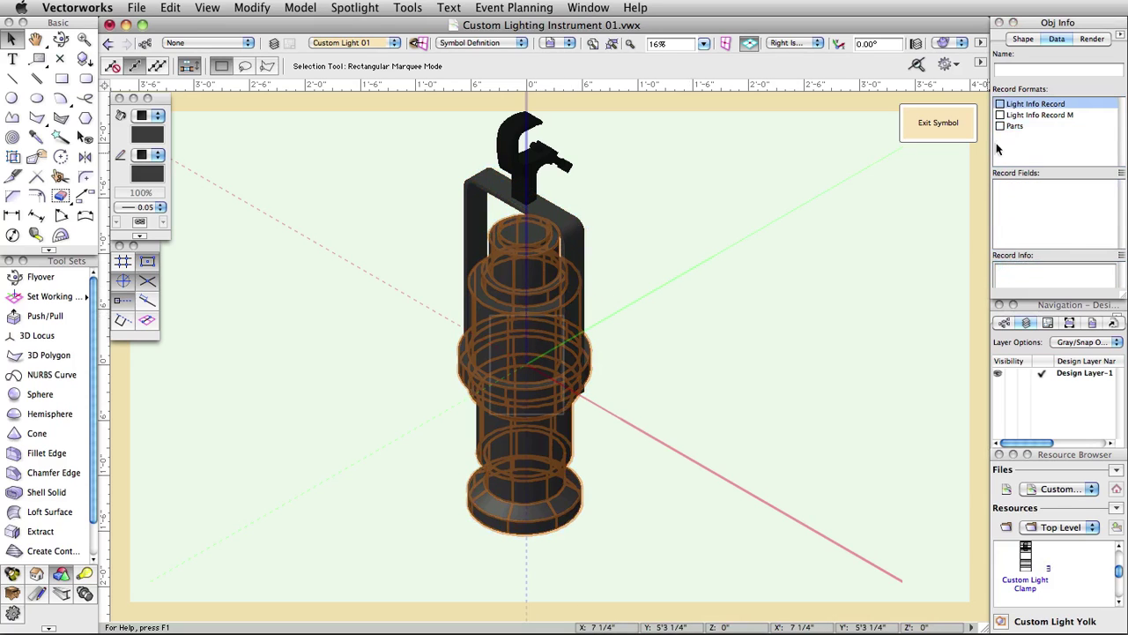
pyautogui.click(1021, 205)
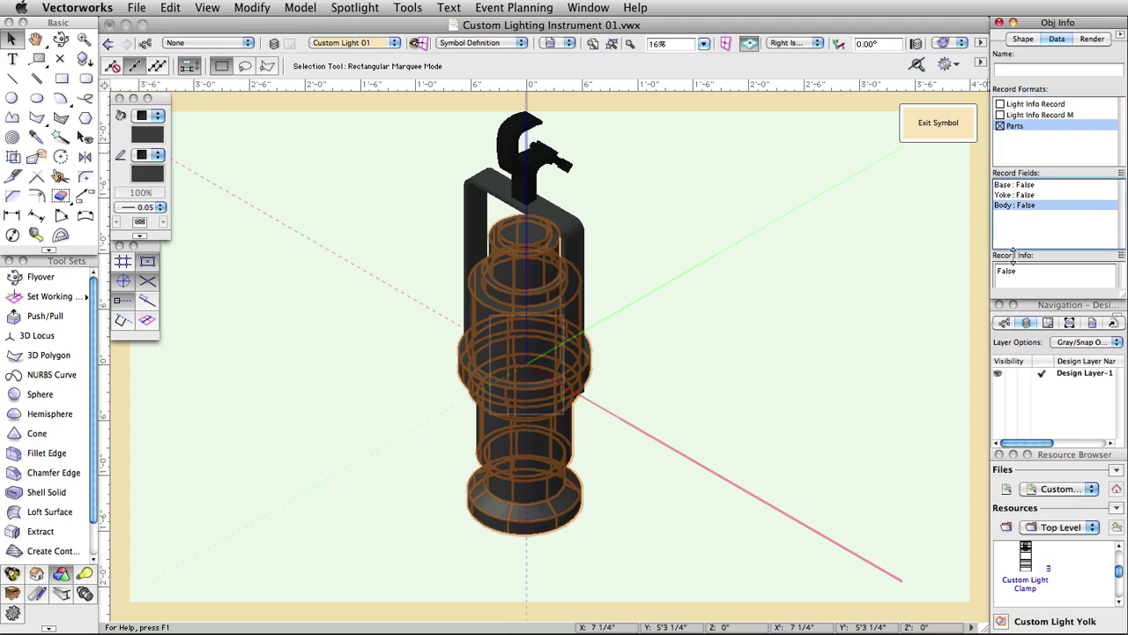
pyautogui.click(1023, 271)
pyautogui.write('True')
pyautogui.press('Return')
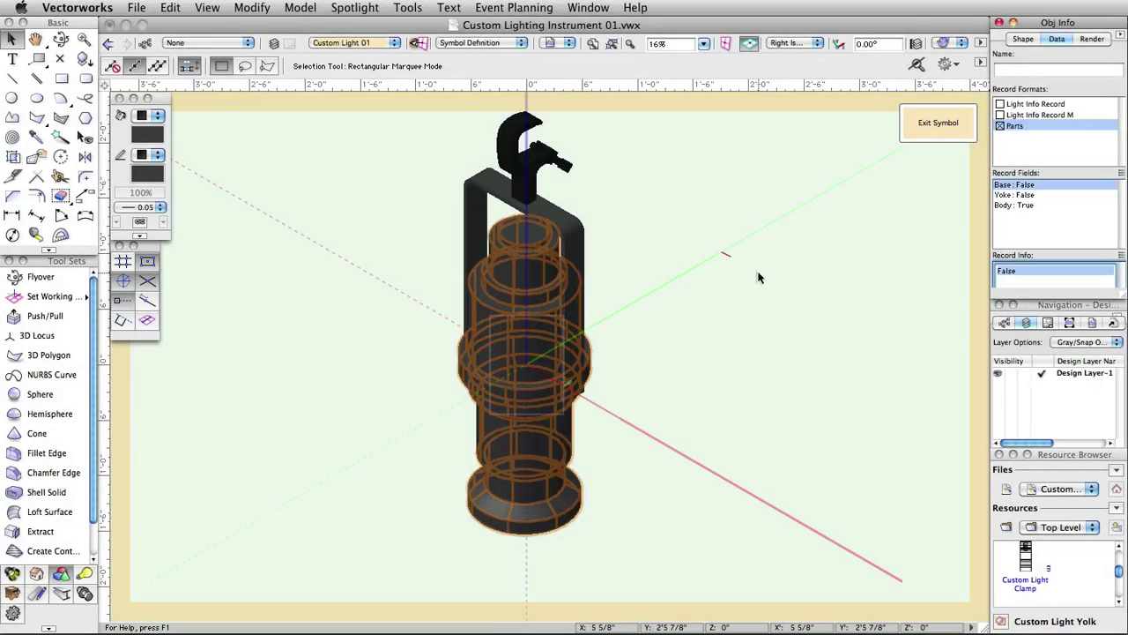
# With nothing selected, attach Light Info Record and Light Info Record M to the symbol.
pyautogui.click(757, 278)
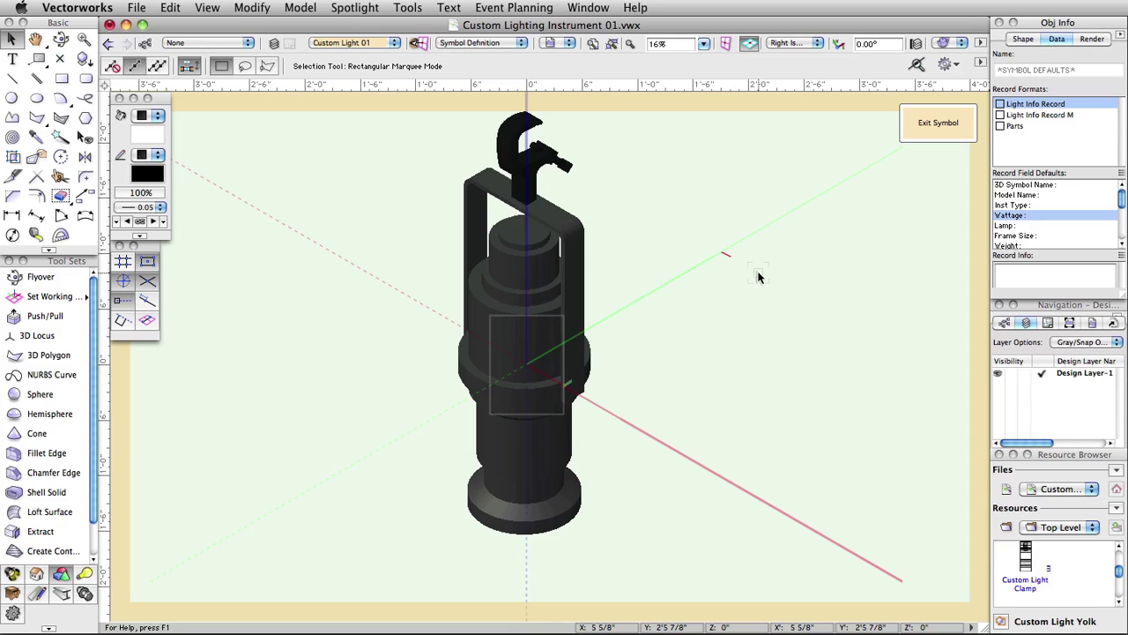
pyautogui.click(1001, 105)
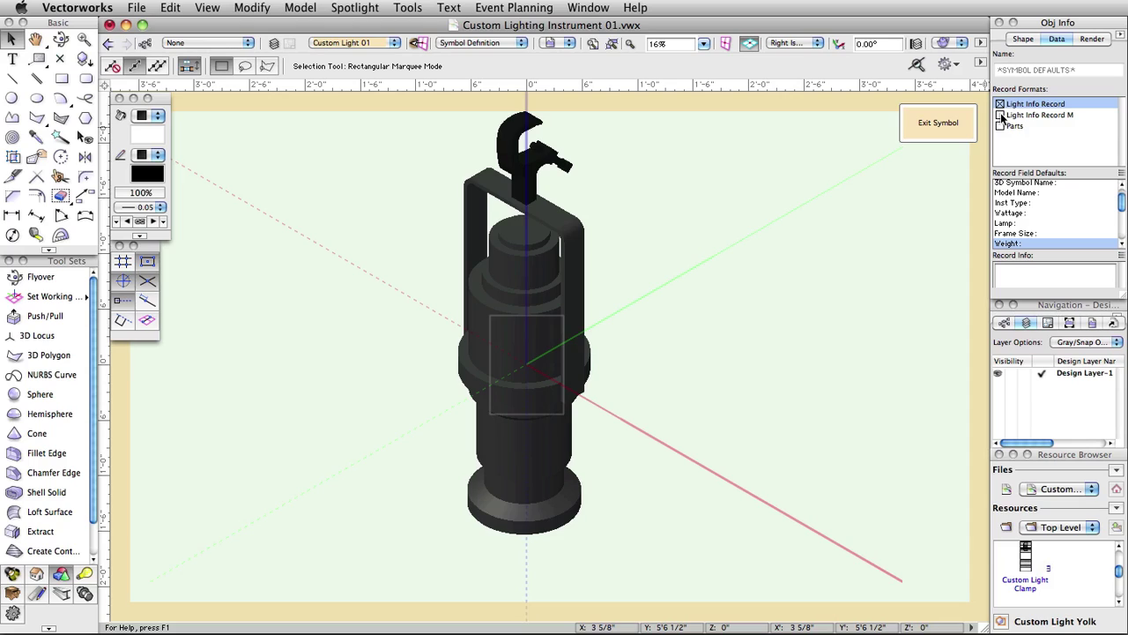
pyautogui.click(1000, 116)
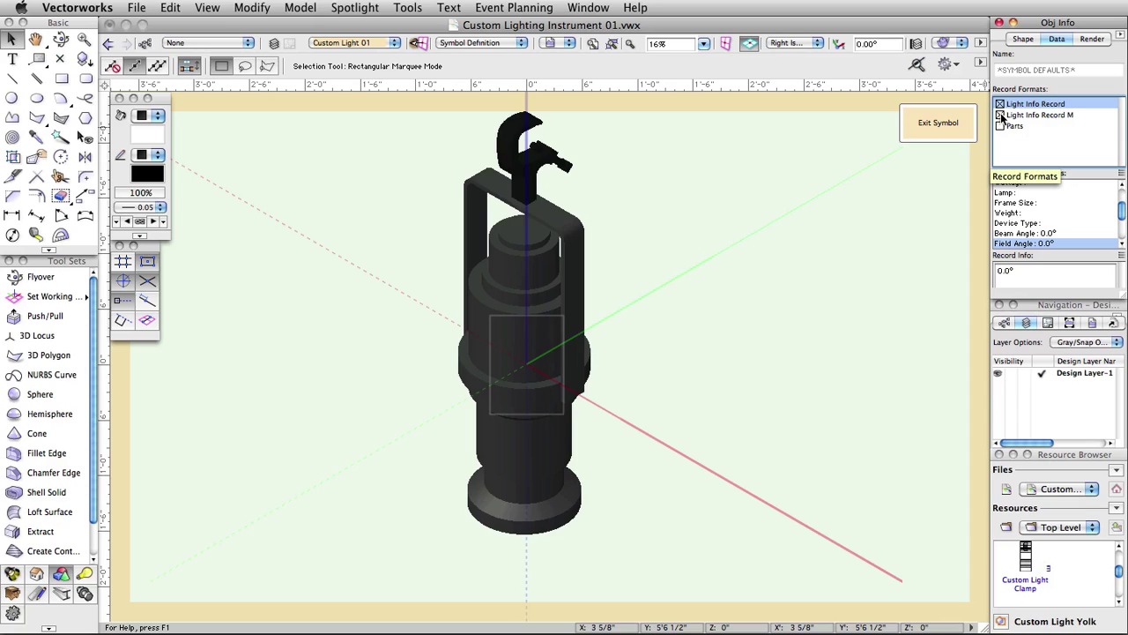
pyautogui.click(1000, 116)
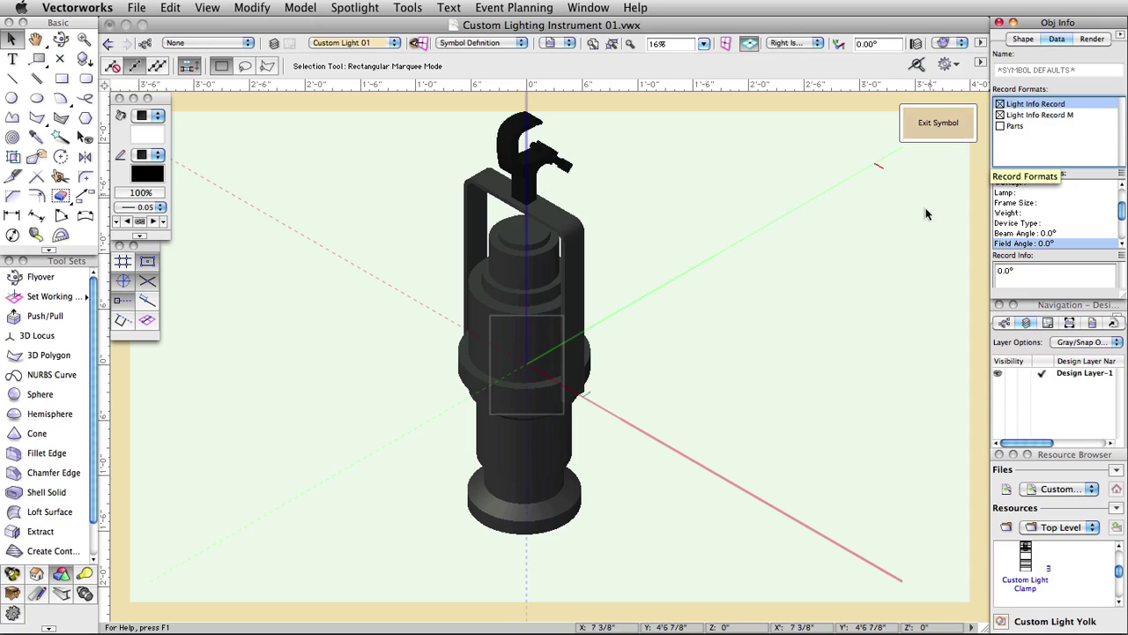
pyautogui.moveTo(1124, 210); pyautogui.dragTo(1124, 201)
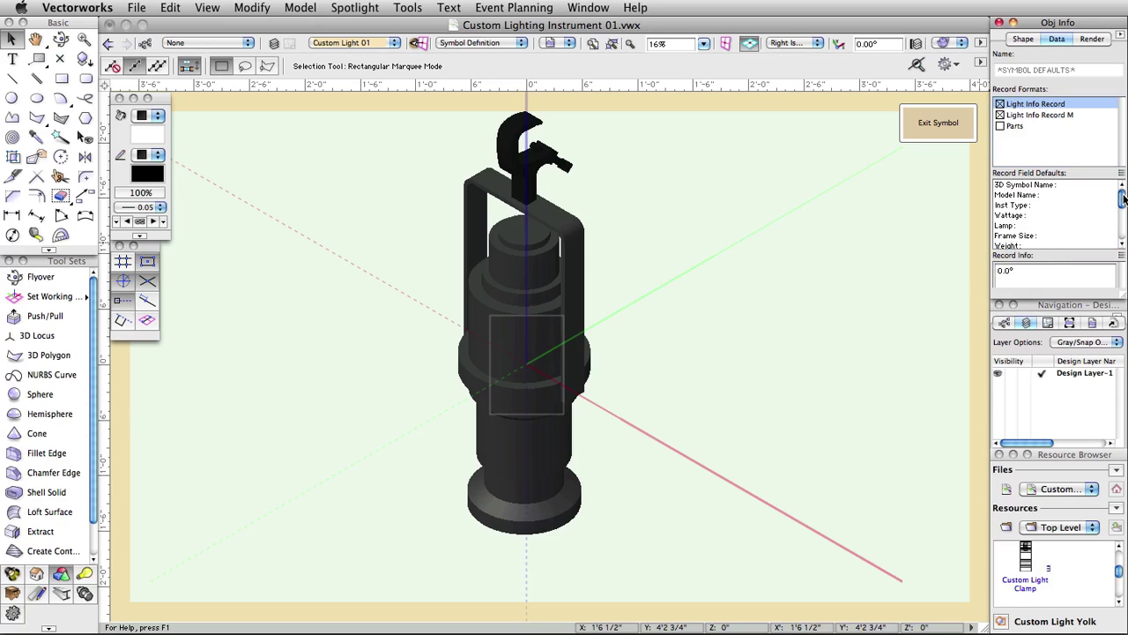
pyautogui.moveTo(1122, 200)
pyautogui.mouseDown()
pyautogui.moveTo(1123, 232)
pyautogui.moveTo(1122, 201)
pyautogui.mouseUp()
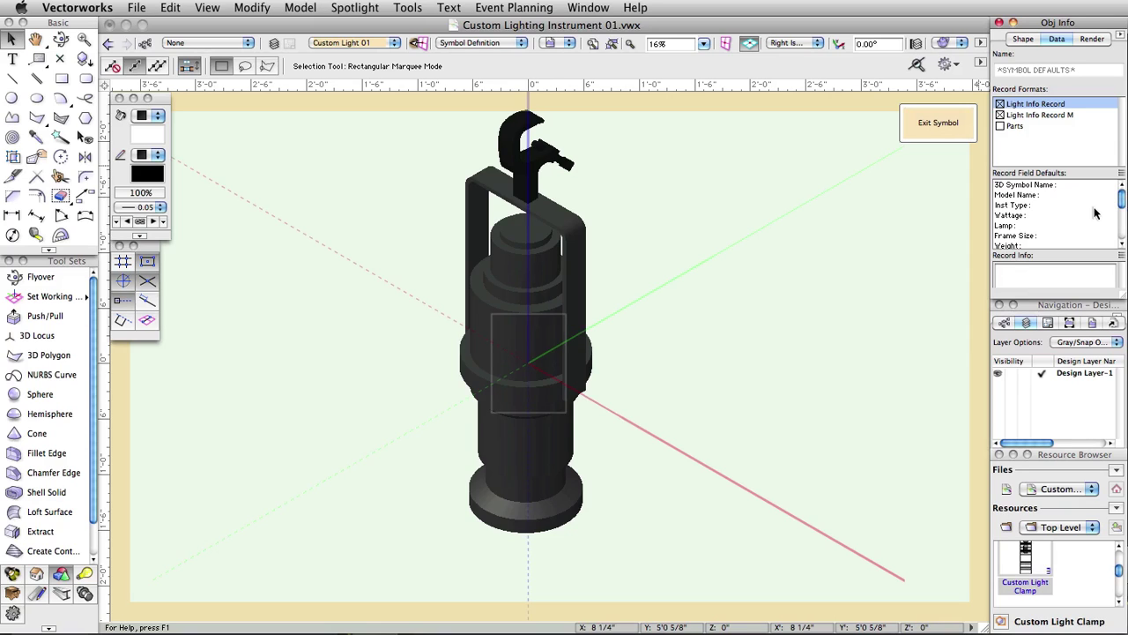
# Exit the Custom Light 01 symbol back to Design Layer-1.
pyautogui.click(927, 132)
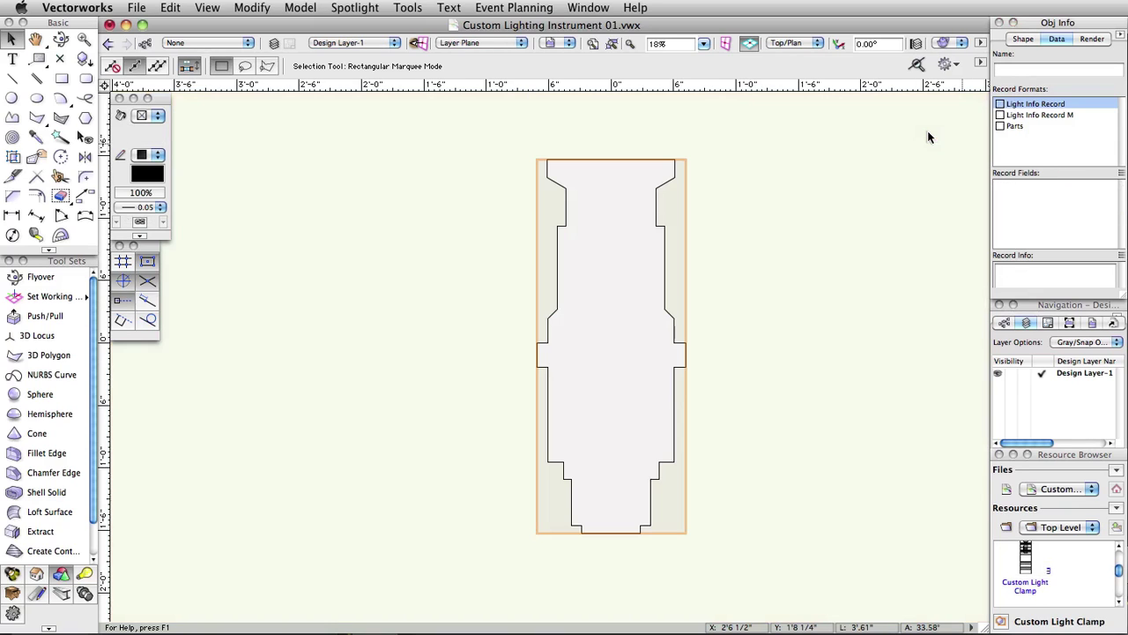